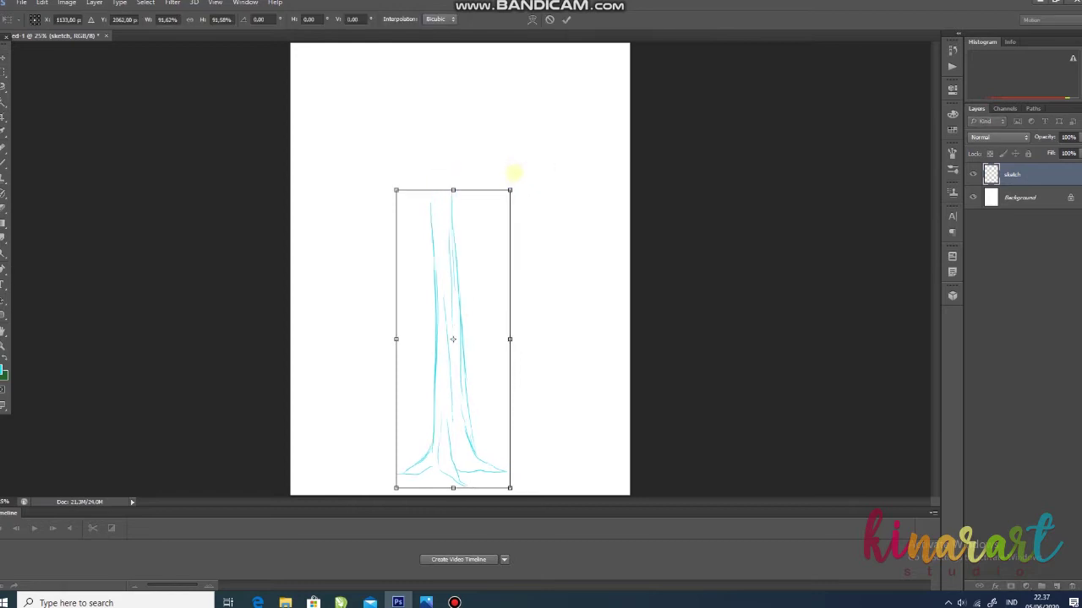
Sketch the outline of the leafy crown in cyan above the trunk on the sketch layer.
{"action": "left_click", "coordinate": [3, 162]}
{"action": "left_click", "coordinate": [543, 223]}
{"action": "left_click", "coordinate": [3, 163]}
{"action": "left_click", "coordinate": [485, 224]}
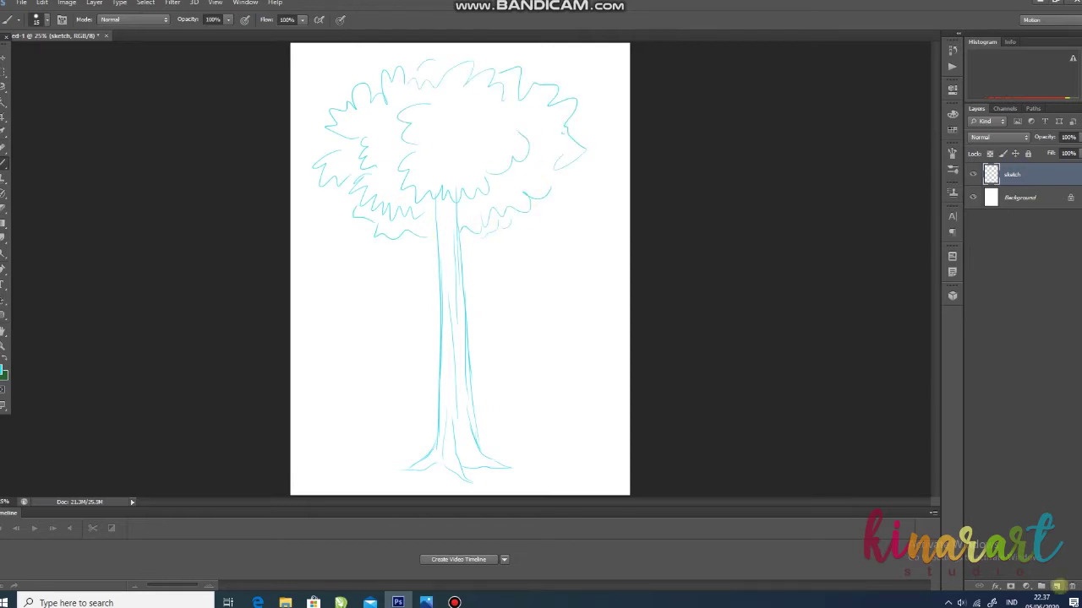
Add a layer named base above the sketch layer and set the foreground colour to dark green.
{"action": "left_click", "coordinate": [1057, 585]}
{"action": "double_click", "coordinate": [1029, 172]}
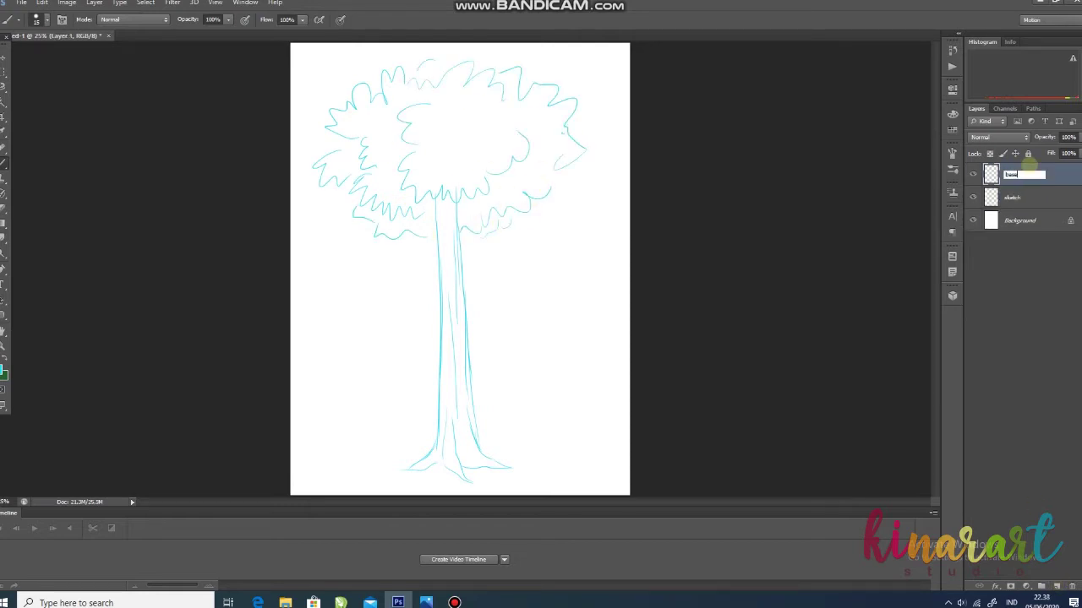
{"action": "left_click", "coordinate": [3, 369]}
{"action": "left_click", "coordinate": [944, 252]}
{"action": "left_click", "coordinate": [918, 254]}
{"action": "left_click", "coordinate": [1052, 140]}
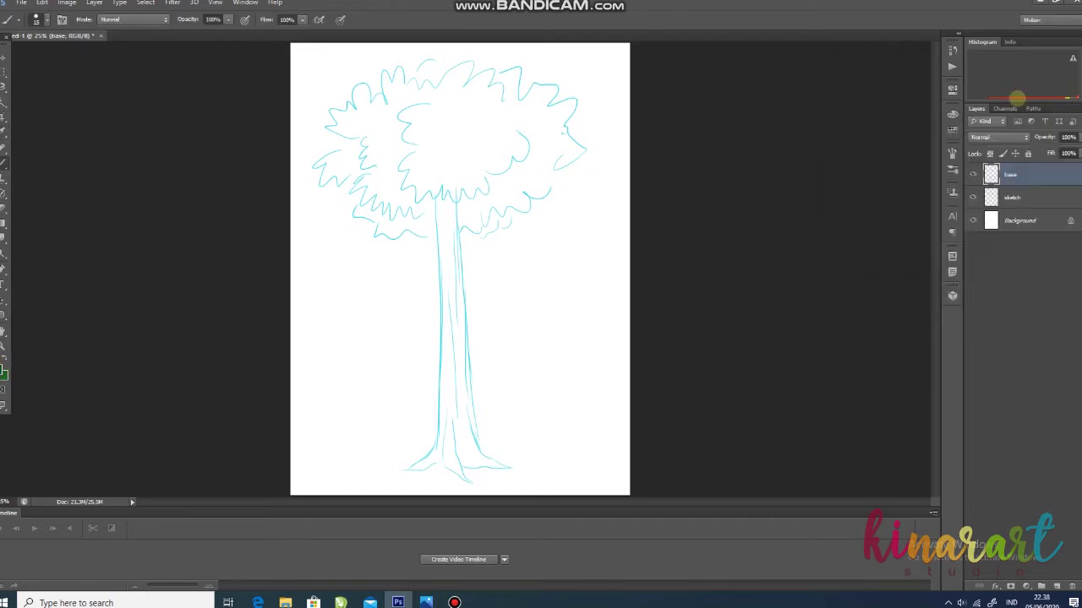
Choose a rough, leaf-textured brush preset for painting the foliage and set its size to 73 px.
{"action": "left_click", "coordinate": [48, 21]}
{"action": "scroll", "coordinate": [85, 140], "scroll_direction": "down", "scroll_amount": 5}
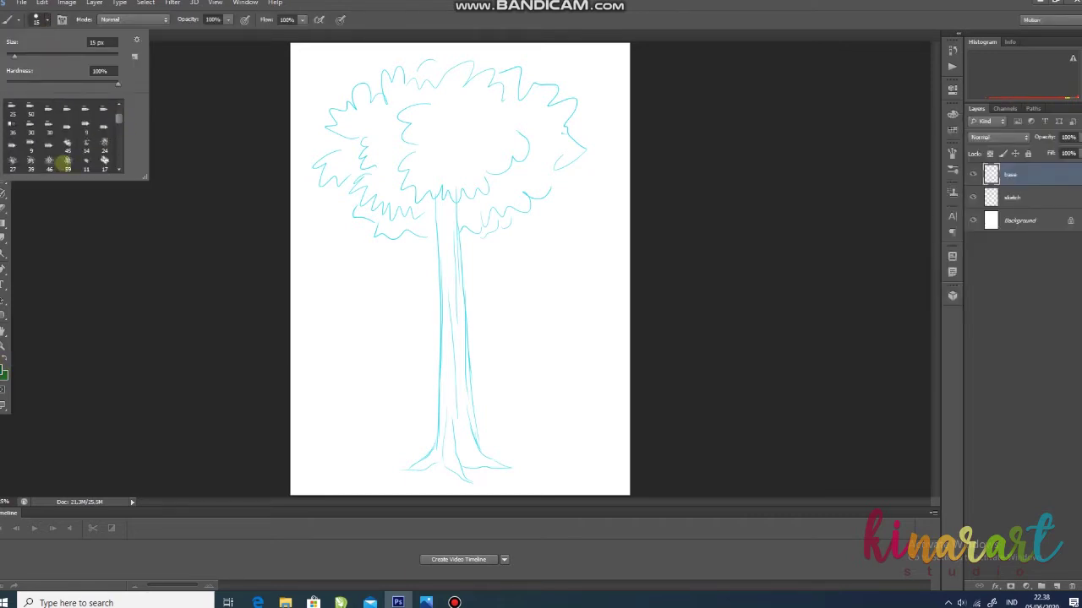
{"action": "left_click", "coordinate": [494, 186]}
{"action": "key", "text": "ctrl+plus"}
{"action": "key", "text": "ctrl+plus"}
{"action": "left_click_drag", "start_coordinate": [389, 183], "coordinate": [315, 270]}
{"action": "left_click", "coordinate": [46, 20]}
{"action": "left_click_drag", "start_coordinate": [34, 54], "coordinate": [42, 54]}
Paint dark green foliage with ragged edges over the lower left, lower right and top of the crown.
{"action": "mouse_move", "coordinate": [334, 285]}
{"action": "left_mouse_down"}
{"action": "mouse_move", "coordinate": [377, 281]}
{"action": "mouse_move", "coordinate": [293, 235]}
{"action": "mouse_move", "coordinate": [367, 273]}
{"action": "mouse_move", "coordinate": [358, 289]}
{"action": "left_mouse_up"}
{"action": "mouse_move", "coordinate": [460, 254]}
{"action": "left_mouse_down"}
{"action": "mouse_move", "coordinate": [647, 188]}
{"action": "mouse_move", "coordinate": [473, 237]}
{"action": "mouse_move", "coordinate": [612, 177]}
{"action": "left_mouse_up"}
{"action": "left_click_drag", "start_coordinate": [245, 215], "coordinate": [253, 169]}
{"action": "left_click_drag", "start_coordinate": [933, 231], "coordinate": [936, 179]}
{"action": "mouse_move", "coordinate": [352, 157]}
{"action": "left_mouse_down"}
{"action": "mouse_move", "coordinate": [447, 126]}
{"action": "mouse_move", "coordinate": [462, 154]}
{"action": "mouse_move", "coordinate": [394, 137]}
{"action": "mouse_move", "coordinate": [495, 113]}
{"action": "mouse_move", "coordinate": [361, 138]}
{"action": "mouse_move", "coordinate": [470, 114]}
{"action": "left_mouse_up"}
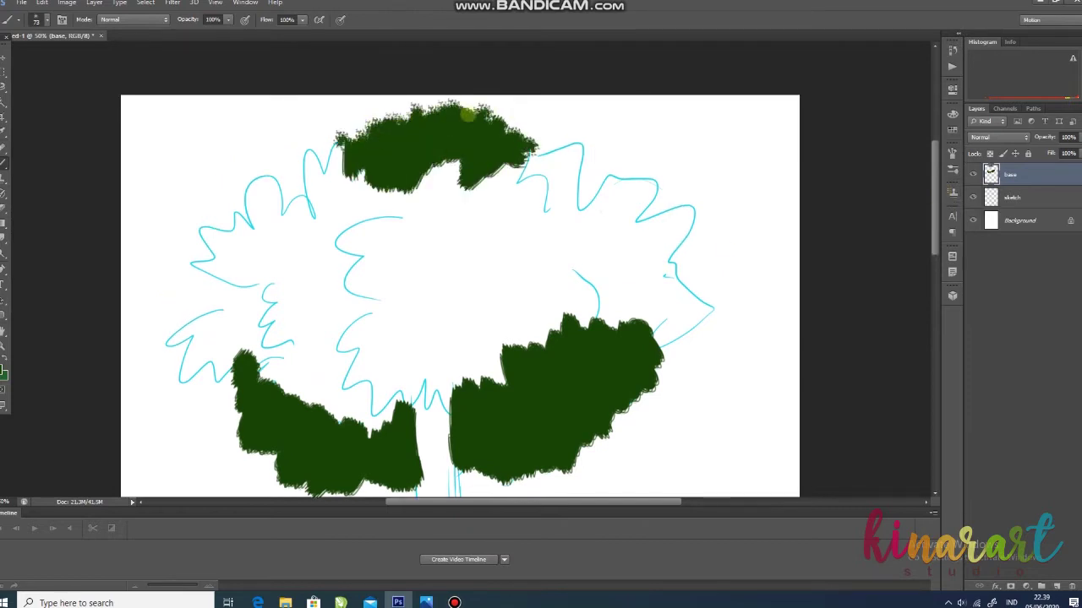
{"action": "left_click_drag", "start_coordinate": [934, 217], "coordinate": [934, 234]}
{"action": "mouse_move", "coordinate": [238, 301]}
{"action": "left_mouse_down"}
{"action": "mouse_move", "coordinate": [239, 363]}
{"action": "mouse_move", "coordinate": [329, 429]}
{"action": "mouse_move", "coordinate": [390, 395]}
{"action": "mouse_move", "coordinate": [391, 412]}
{"action": "mouse_move", "coordinate": [400, 407]}
{"action": "mouse_move", "coordinate": [342, 422]}
{"action": "mouse_move", "coordinate": [549, 411]}
{"action": "mouse_move", "coordinate": [597, 379]}
{"action": "mouse_move", "coordinate": [668, 296]}
{"action": "mouse_move", "coordinate": [648, 316]}
{"action": "left_mouse_up"}
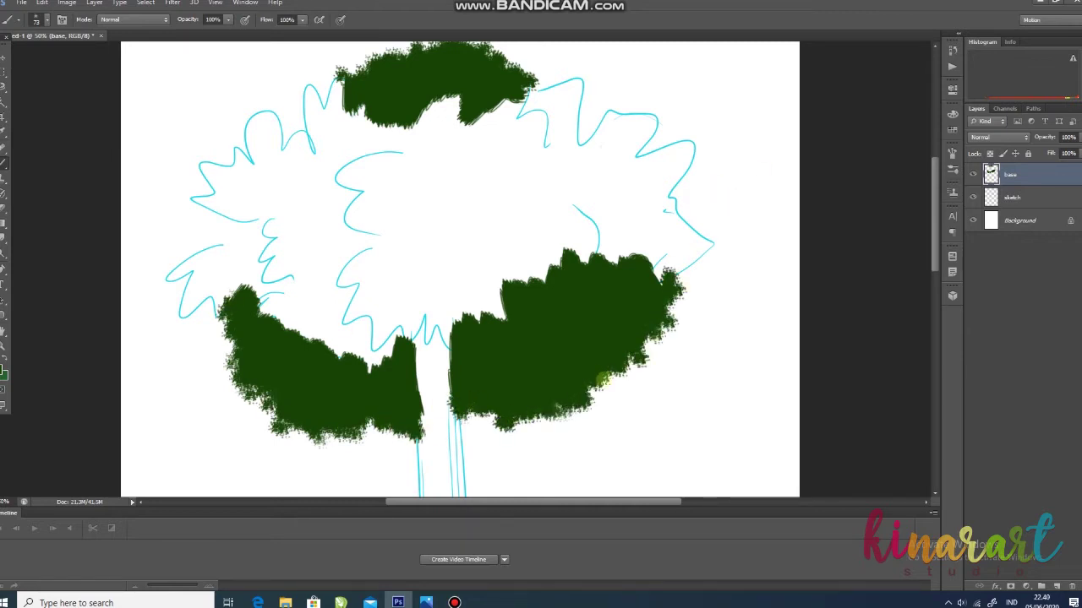
Add smaller dark green foliage patches along the crown's upper left, upper right and right edges.
{"action": "left_click_drag", "start_coordinate": [934, 223], "coordinate": [934, 205]}
{"action": "left_click_drag", "start_coordinate": [521, 150], "coordinate": [521, 150]}
{"action": "left_click_drag", "start_coordinate": [322, 154], "coordinate": [303, 177]}
{"action": "mouse_move", "coordinate": [587, 165]}
{"action": "left_mouse_down"}
{"action": "mouse_move", "coordinate": [591, 182]}
{"action": "mouse_move", "coordinate": [613, 160]}
{"action": "left_mouse_up"}
{"action": "mouse_move", "coordinate": [689, 240]}
{"action": "left_mouse_down"}
{"action": "mouse_move", "coordinate": [703, 275]}
{"action": "mouse_move", "coordinate": [672, 251]}
{"action": "mouse_move", "coordinate": [702, 249]}
{"action": "left_mouse_up"}
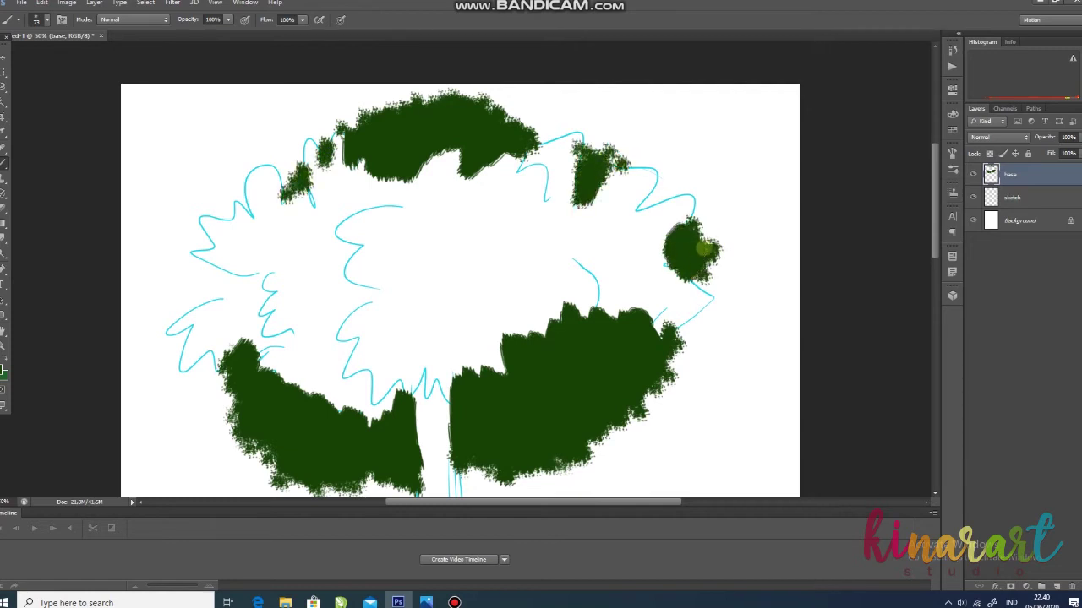
Set the foreground colour to a medium green and paint a ring of foliage around the crown, overlapping the dark patches.
{"action": "left_click", "coordinate": [4, 370]}
{"action": "left_click", "coordinate": [919, 232]}
{"action": "left_click", "coordinate": [1048, 141]}
{"action": "mouse_move", "coordinate": [256, 298]}
{"action": "left_mouse_down"}
{"action": "mouse_move", "coordinate": [178, 327]}
{"action": "mouse_move", "coordinate": [266, 354]}
{"action": "mouse_move", "coordinate": [410, 349]}
{"action": "left_mouse_up"}
{"action": "mouse_move", "coordinate": [254, 283]}
{"action": "left_mouse_down"}
{"action": "mouse_move", "coordinate": [314, 199]}
{"action": "mouse_move", "coordinate": [385, 190]}
{"action": "mouse_move", "coordinate": [250, 200]}
{"action": "mouse_move", "coordinate": [238, 250]}
{"action": "mouse_move", "coordinate": [309, 207]}
{"action": "left_mouse_up"}
{"action": "mouse_move", "coordinate": [529, 140]}
{"action": "left_mouse_down"}
{"action": "mouse_move", "coordinate": [563, 194]}
{"action": "mouse_move", "coordinate": [587, 206]}
{"action": "mouse_move", "coordinate": [671, 211]}
{"action": "mouse_move", "coordinate": [702, 314]}
{"action": "mouse_move", "coordinate": [663, 298]}
{"action": "left_mouse_up"}
{"action": "mouse_move", "coordinate": [401, 166]}
{"action": "left_mouse_down"}
{"action": "mouse_move", "coordinate": [304, 134]}
{"action": "mouse_move", "coordinate": [230, 179]}
{"action": "mouse_move", "coordinate": [188, 269]}
{"action": "mouse_move", "coordinate": [196, 365]}
{"action": "mouse_move", "coordinate": [309, 427]}
{"action": "left_mouse_up"}
{"action": "mouse_move", "coordinate": [512, 144]}
{"action": "left_mouse_down"}
{"action": "mouse_move", "coordinate": [549, 140]}
{"action": "mouse_move", "coordinate": [580, 181]}
{"action": "mouse_move", "coordinate": [632, 162]}
{"action": "mouse_move", "coordinate": [685, 197]}
{"action": "mouse_move", "coordinate": [602, 309]}
{"action": "mouse_move", "coordinate": [677, 338]}
{"action": "mouse_move", "coordinate": [688, 268]}
{"action": "mouse_move", "coordinate": [552, 336]}
{"action": "mouse_move", "coordinate": [667, 215]}
{"action": "mouse_move", "coordinate": [516, 356]}
{"action": "mouse_move", "coordinate": [515, 381]}
{"action": "mouse_move", "coordinate": [600, 364]}
{"action": "mouse_move", "coordinate": [456, 360]}
{"action": "left_mouse_up"}
{"action": "mouse_move", "coordinate": [935, 228]}
{"action": "left_mouse_down"}
{"action": "mouse_move", "coordinate": [934, 249]}
{"action": "mouse_move", "coordinate": [934, 227]}
{"action": "left_mouse_up"}
{"action": "left_click", "coordinate": [972, 221]}
{"action": "left_click", "coordinate": [972, 221]}
Set the foreground colour to a lighter green and paint bands of it along the inner left and right of the crown.
{"action": "left_click", "coordinate": [4, 373]}
{"action": "left_click", "coordinate": [916, 205]}
{"action": "left_click", "coordinate": [1041, 142]}
{"action": "mouse_move", "coordinate": [343, 179]}
{"action": "left_mouse_down"}
{"action": "mouse_move", "coordinate": [381, 175]}
{"action": "mouse_move", "coordinate": [330, 341]}
{"action": "mouse_move", "coordinate": [341, 343]}
{"action": "left_mouse_up"}
{"action": "mouse_move", "coordinate": [575, 209]}
{"action": "left_mouse_down"}
{"action": "mouse_move", "coordinate": [583, 200]}
{"action": "mouse_move", "coordinate": [627, 249]}
{"action": "left_mouse_up"}
Dab lighter green leaf clusters over the medium green foliage on both sides of the crown.
{"action": "left_click", "coordinate": [274, 211]}
{"action": "left_click", "coordinate": [260, 237]}
{"action": "left_click", "coordinate": [240, 321]}
{"action": "left_click", "coordinate": [257, 344]}
{"action": "left_click", "coordinate": [368, 352]}
{"action": "left_click", "coordinate": [236, 224]}
{"action": "left_click", "coordinate": [549, 182]}
{"action": "left_click", "coordinate": [638, 169]}
{"action": "left_click", "coordinate": [659, 292]}
{"action": "left_click", "coordinate": [600, 282]}
{"action": "left_click", "coordinate": [666, 203]}
Return to medium green and paint it along the crown's inner edges, dabbing leaf clusters over the lighter green bands.
{"action": "left_click", "coordinate": [4, 373]}
{"action": "left_click", "coordinate": [916, 228]}
{"action": "left_click", "coordinate": [1042, 142]}
{"action": "mouse_move", "coordinate": [342, 202]}
{"action": "left_mouse_down"}
{"action": "mouse_move", "coordinate": [353, 331]}
{"action": "mouse_move", "coordinate": [308, 282]}
{"action": "mouse_move", "coordinate": [348, 301]}
{"action": "mouse_move", "coordinate": [324, 295]}
{"action": "mouse_move", "coordinate": [369, 183]}
{"action": "left_mouse_up"}
{"action": "left_click", "coordinate": [322, 342]}
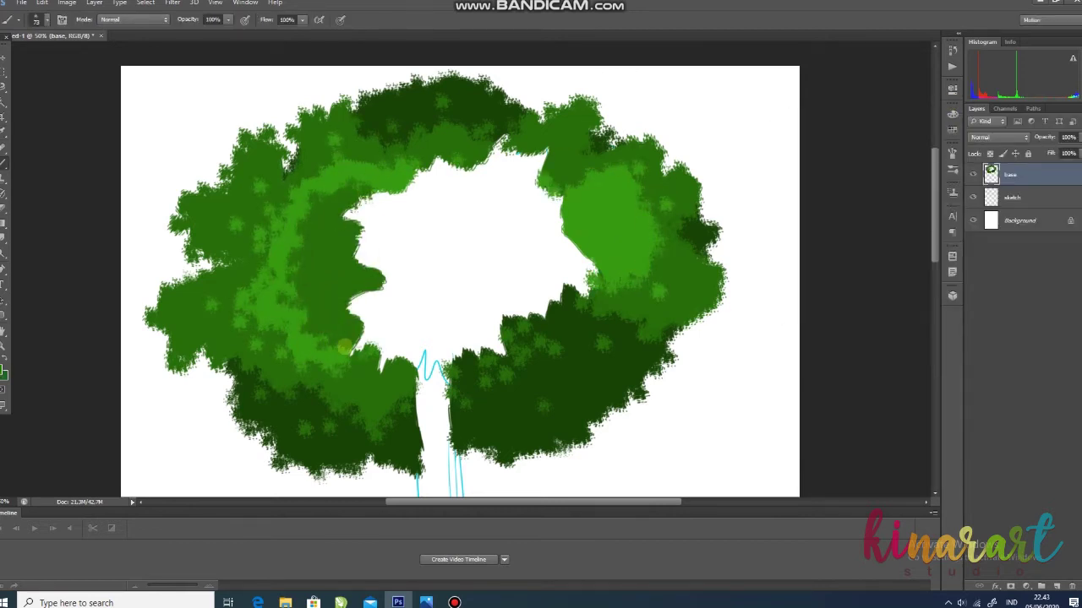
{"action": "left_click_drag", "start_coordinate": [568, 223], "coordinate": [586, 259]}
{"action": "left_click", "coordinate": [601, 206]}
{"action": "left_click", "coordinate": [606, 235]}
{"action": "left_click", "coordinate": [614, 254]}
{"action": "left_click", "coordinate": [281, 251]}
Switch to the lighter green, dab leaf clusters on the inner left foliage and fill the crown's empty centre.
{"action": "left_click", "coordinate": [3, 370]}
{"action": "left_click", "coordinate": [313, 208]}
{"action": "left_click", "coordinate": [1057, 141]}
{"action": "left_click", "coordinate": [316, 220]}
{"action": "left_click", "coordinate": [313, 242]}
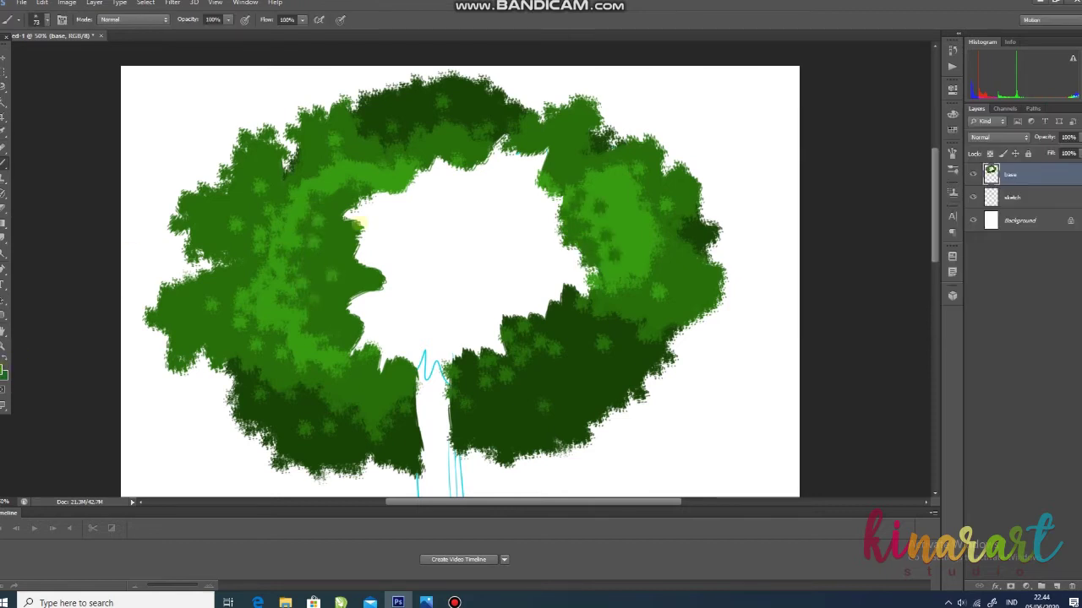
{"action": "mouse_move", "coordinate": [434, 235]}
{"action": "left_mouse_down"}
{"action": "mouse_move", "coordinate": [490, 235]}
{"action": "mouse_move", "coordinate": [470, 311]}
{"action": "mouse_move", "coordinate": [534, 228]}
{"action": "left_mouse_up"}
Set the foreground colour to a bright green and paint a broad ring around the crown's centre.
{"action": "left_click", "coordinate": [3, 370]}
{"action": "left_click", "coordinate": [913, 180]}
{"action": "left_click", "coordinate": [1052, 141]}
{"action": "key", "text": "Return"}
{"action": "mouse_move", "coordinate": [380, 193]}
{"action": "left_mouse_down"}
{"action": "mouse_move", "coordinate": [364, 239]}
{"action": "mouse_move", "coordinate": [345, 359]}
{"action": "mouse_move", "coordinate": [447, 367]}
{"action": "mouse_move", "coordinate": [544, 300]}
{"action": "mouse_move", "coordinate": [558, 193]}
{"action": "mouse_move", "coordinate": [437, 165]}
{"action": "mouse_move", "coordinate": [504, 180]}
{"action": "mouse_move", "coordinate": [509, 298]}
{"action": "mouse_move", "coordinate": [414, 349]}
{"action": "mouse_move", "coordinate": [402, 260]}
{"action": "mouse_move", "coordinate": [360, 273]}
{"action": "mouse_move", "coordinate": [355, 332]}
{"action": "mouse_move", "coordinate": [375, 393]}
{"action": "mouse_move", "coordinate": [349, 264]}
{"action": "mouse_move", "coordinate": [370, 185]}
{"action": "left_mouse_up"}
{"action": "mouse_move", "coordinate": [478, 151]}
{"action": "left_mouse_down"}
{"action": "mouse_move", "coordinate": [568, 215]}
{"action": "mouse_move", "coordinate": [522, 335]}
{"action": "mouse_move", "coordinate": [490, 333]}
{"action": "mouse_move", "coordinate": [422, 215]}
{"action": "mouse_move", "coordinate": [409, 243]}
{"action": "left_mouse_up"}
Sample the green of the crown's centre and dab leaf clusters of it over the bright green ring.
{"action": "left_click", "coordinate": [3, 373]}
{"action": "left_click", "coordinate": [499, 215]}
{"action": "key", "text": "Return"}
{"action": "left_click", "coordinate": [412, 274]}
{"action": "left_click", "coordinate": [472, 324]}
{"action": "left_click_drag", "start_coordinate": [507, 300], "coordinate": [558, 266]}
{"action": "left_click_drag", "start_coordinate": [397, 241], "coordinate": [387, 267]}
{"action": "mouse_move", "coordinate": [523, 197]}
{"action": "left_mouse_down"}
{"action": "mouse_move", "coordinate": [536, 247]}
{"action": "mouse_move", "coordinate": [425, 280]}
{"action": "left_mouse_up"}
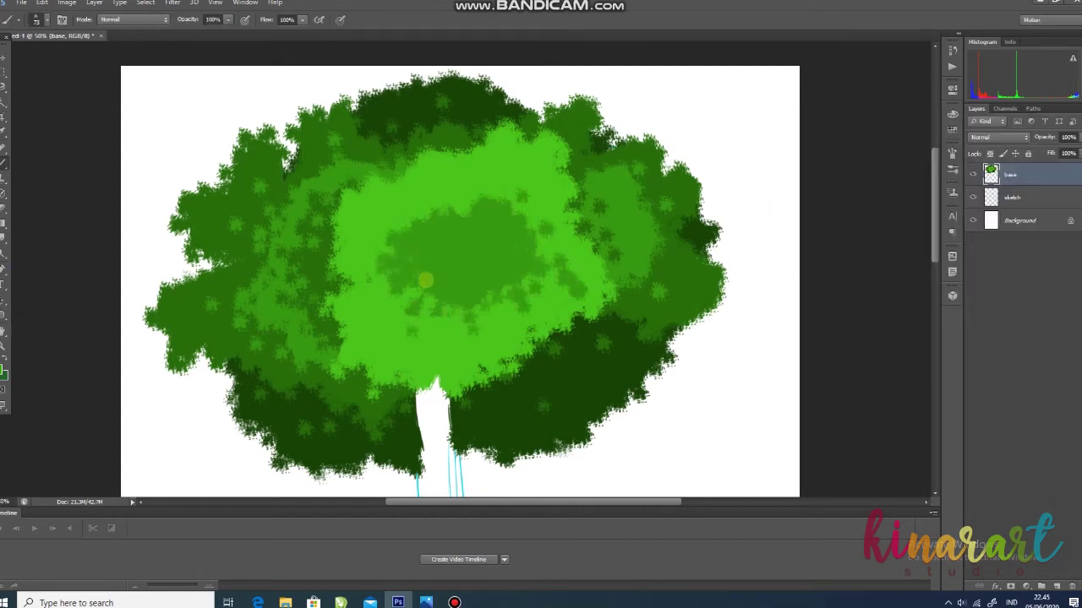
{"action": "left_click", "coordinate": [496, 172]}
{"action": "left_click", "coordinate": [469, 200]}
{"action": "left_click", "coordinate": [372, 228]}
Set the foreground colour to a pale yellow-green and dab highlight leaves across the bright central foliage.
{"action": "left_click", "coordinate": [4, 373]}
{"action": "left_click", "coordinate": [946, 263]}
{"action": "left_click", "coordinate": [885, 157]}
{"action": "left_click", "coordinate": [1052, 141]}
{"action": "left_click", "coordinate": [453, 324]}
{"action": "left_click", "coordinate": [509, 310]}
{"action": "left_click", "coordinate": [380, 311]}
{"action": "left_click", "coordinate": [414, 299]}
{"action": "left_click", "coordinate": [548, 287]}
{"action": "left_click", "coordinate": [524, 152]}
{"action": "left_click_drag", "start_coordinate": [553, 136], "coordinate": [570, 215]}
{"action": "left_click", "coordinate": [374, 184]}
{"action": "left_click", "coordinate": [347, 201]}
{"action": "left_click", "coordinate": [339, 218]}
Set the foreground colour to a very dark green and shade the lower foliage beside the trunk.
{"action": "mouse_move", "coordinate": [935, 220]}
{"action": "left_mouse_down"}
{"action": "mouse_move", "coordinate": [936, 246]}
{"action": "mouse_move", "coordinate": [935, 220]}
{"action": "left_mouse_up"}
{"action": "left_click", "coordinate": [3, 373]}
{"action": "left_click", "coordinate": [1052, 141]}
{"action": "left_click_drag", "start_coordinate": [444, 300], "coordinate": [500, 283]}
{"action": "left_click", "coordinate": [510, 271]}
Set the foreground colour to olive brown and choose a round brush at 27 px for the trunk.
{"action": "left_click", "coordinate": [947, 270]}
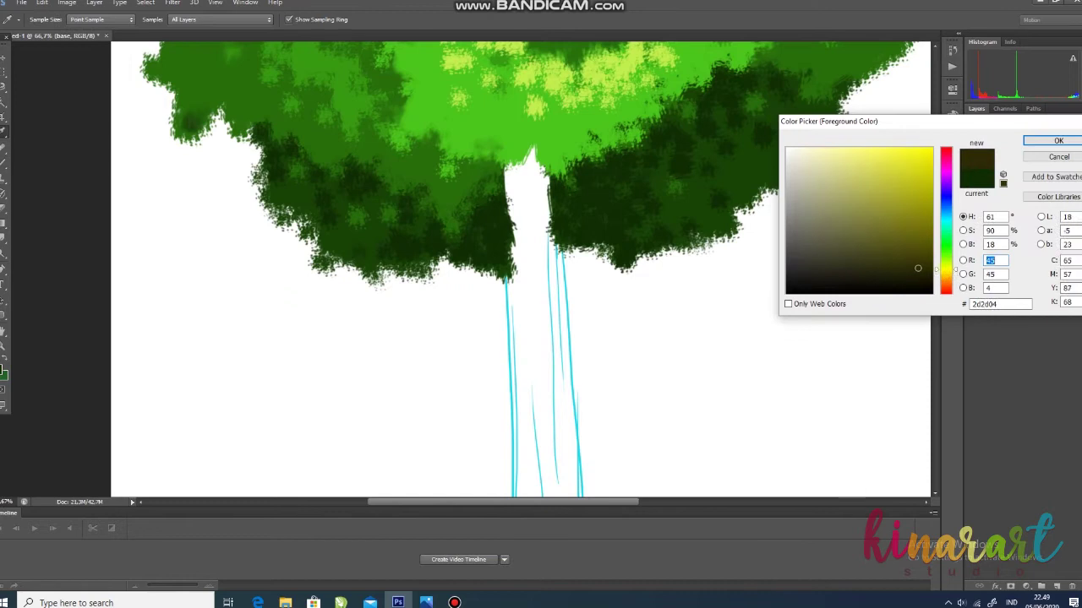
{"action": "left_click", "coordinate": [914, 236]}
{"action": "key", "text": "Return"}
{"action": "left_click", "coordinate": [45, 20]}
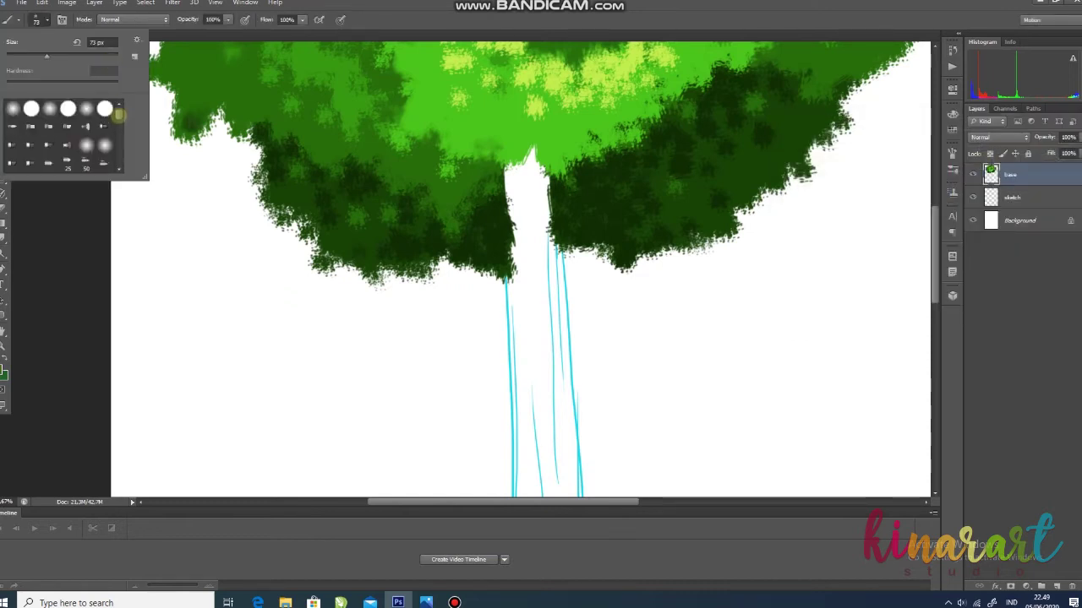
Outline both sides of the trunk and the left and middle roots in olive brown along the sketch lines.
{"action": "mouse_move", "coordinate": [507, 176]}
{"action": "left_mouse_down"}
{"action": "mouse_move", "coordinate": [506, 282]}
{"action": "mouse_move", "coordinate": [507, 229]}
{"action": "mouse_move", "coordinate": [533, 169]}
{"action": "mouse_move", "coordinate": [551, 191]}
{"action": "mouse_move", "coordinate": [562, 291]}
{"action": "mouse_move", "coordinate": [539, 227]}
{"action": "left_mouse_up"}
{"action": "left_click_drag", "start_coordinate": [935, 253], "coordinate": [934, 297]}
{"action": "left_click_drag", "start_coordinate": [510, 87], "coordinate": [519, 405]}
{"action": "left_click_drag", "start_coordinate": [564, 83], "coordinate": [597, 439]}
{"action": "left_click_drag", "start_coordinate": [934, 273], "coordinate": [935, 325]}
{"action": "mouse_move", "coordinate": [516, 57]}
{"action": "left_mouse_down"}
{"action": "mouse_move", "coordinate": [506, 300]}
{"action": "mouse_move", "coordinate": [520, 416]}
{"action": "mouse_move", "coordinate": [608, 477]}
{"action": "left_mouse_up"}
{"action": "left_click_drag", "start_coordinate": [547, 382], "coordinate": [611, 480]}
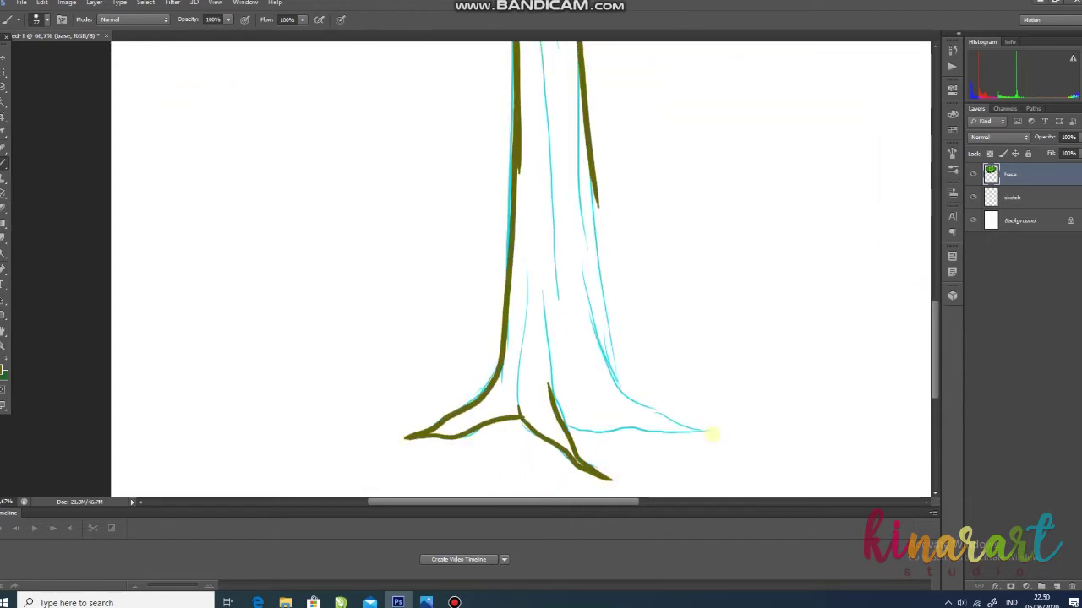
Outline the right root and close the lower right side of the trunk in olive brown.
{"action": "left_click_drag", "start_coordinate": [563, 427], "coordinate": [706, 431]}
{"action": "left_click_drag", "start_coordinate": [707, 431], "coordinate": [577, 257]}
{"action": "left_click_drag", "start_coordinate": [634, 397], "coordinate": [598, 270]}
{"action": "left_click_drag", "start_coordinate": [591, 277], "coordinate": [592, 188]}
Move the base layer below the sketch layer and fill the outlined roots with olive brown.
{"action": "left_click_drag", "start_coordinate": [1011, 173], "coordinate": [1039, 192]}
{"action": "mouse_move", "coordinate": [504, 372]}
{"action": "left_mouse_down"}
{"action": "mouse_move", "coordinate": [448, 430]}
{"action": "mouse_move", "coordinate": [512, 396]}
{"action": "left_mouse_up"}
{"action": "left_click_drag", "start_coordinate": [523, 411], "coordinate": [576, 460]}
{"action": "left_click_drag", "start_coordinate": [671, 426], "coordinate": [629, 396]}
Enlarge the brush to 54 px and fill the wide base of the trunk with olive brown.
{"action": "left_click", "coordinate": [47, 20]}
{"action": "left_click_drag", "start_coordinate": [38, 56], "coordinate": [49, 57]}
{"action": "left_click_drag", "start_coordinate": [541, 272], "coordinate": [534, 376]}
{"action": "mouse_move", "coordinate": [514, 316]}
{"action": "left_mouse_down"}
{"action": "mouse_move", "coordinate": [531, 404]}
{"action": "mouse_move", "coordinate": [607, 373]}
{"action": "left_mouse_up"}
Hide the sketch layer and fill the rest of the trunk with olive brown up to the foliage.
{"action": "left_click", "coordinate": [974, 174]}
{"action": "mouse_move", "coordinate": [583, 268]}
{"action": "left_mouse_down"}
{"action": "mouse_move", "coordinate": [599, 318]}
{"action": "mouse_move", "coordinate": [585, 162]}
{"action": "left_mouse_up"}
{"action": "mouse_move", "coordinate": [584, 163]}
{"action": "left_mouse_down"}
{"action": "mouse_move", "coordinate": [574, 353]}
{"action": "mouse_move", "coordinate": [532, 253]}
{"action": "left_mouse_up"}
{"action": "mouse_move", "coordinate": [515, 309]}
{"action": "left_mouse_down"}
{"action": "mouse_move", "coordinate": [526, 145]}
{"action": "mouse_move", "coordinate": [545, 128]}
{"action": "left_mouse_up"}
{"action": "left_click_drag", "start_coordinate": [557, 135], "coordinate": [583, 162]}
{"action": "left_click_drag", "start_coordinate": [934, 334], "coordinate": [933, 289]}
{"action": "mouse_move", "coordinate": [536, 332]}
{"action": "left_mouse_down"}
{"action": "mouse_move", "coordinate": [538, 200]}
{"action": "mouse_move", "coordinate": [582, 347]}
{"action": "mouse_move", "coordinate": [554, 61]}
{"action": "left_mouse_up"}
{"action": "left_click_drag", "start_coordinate": [933, 258], "coordinate": [910, 220]}
{"action": "left_click_drag", "start_coordinate": [522, 325], "coordinate": [526, 149]}
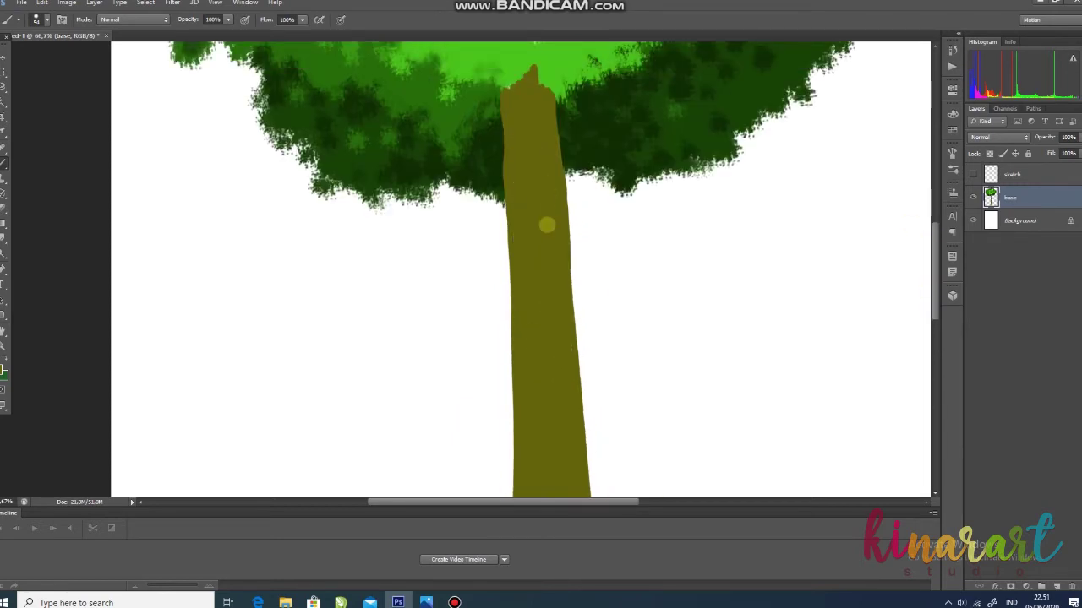
Select the olive brown trunk area on the base layer with the Magic Wand.
{"action": "key", "text": "ctrl+minus"}
{"action": "key", "text": "ctrl+minus"}
{"action": "mouse_move", "coordinate": [933, 237]}
{"action": "left_mouse_down"}
{"action": "mouse_move", "coordinate": [932, 261]}
{"action": "mouse_move", "coordinate": [946, 275]}
{"action": "left_mouse_up"}
{"action": "left_click", "coordinate": [4, 103]}
{"action": "left_click", "coordinate": [505, 234]}
Show the sketch layer and try a first stroke in a new brush colour up the trunk.
{"action": "left_click", "coordinate": [1, 370]}
{"action": "left_click", "coordinate": [850, 181]}
{"action": "left_click", "coordinate": [1058, 141]}
{"action": "left_click", "coordinate": [4, 162]}
{"action": "left_click", "coordinate": [41, 19]}
{"action": "left_click", "coordinate": [13, 108]}
{"action": "left_click", "coordinate": [975, 175]}
{"action": "left_click_drag", "start_coordinate": [505, 443], "coordinate": [504, 169]}
{"action": "key", "text": "ctrl+z"}
Choose a tan brown and paint highlights along the trunk's left side and over the roots.
{"action": "left_click", "coordinate": [1, 370]}
{"action": "left_click", "coordinate": [873, 189]}
{"action": "left_click", "coordinate": [1058, 141]}
{"action": "mouse_move", "coordinate": [435, 458]}
{"action": "left_mouse_down"}
{"action": "mouse_move", "coordinate": [465, 428]}
{"action": "mouse_move", "coordinate": [484, 144]}
{"action": "left_mouse_up"}
{"action": "mouse_move", "coordinate": [531, 478]}
{"action": "left_mouse_down"}
{"action": "mouse_move", "coordinate": [507, 464]}
{"action": "mouse_move", "coordinate": [496, 363]}
{"action": "mouse_move", "coordinate": [510, 421]}
{"action": "mouse_move", "coordinate": [511, 347]}
{"action": "mouse_move", "coordinate": [529, 381]}
{"action": "mouse_move", "coordinate": [522, 331]}
{"action": "left_mouse_up"}
Sample the olive brown, resample the highlight colour b29642, and paint highlight streaks up the middle of the trunk.
{"action": "left_click", "coordinate": [4, 209]}
{"action": "left_click", "coordinate": [39, 20]}
{"action": "left_click", "coordinate": [1, 370]}
{"action": "left_click", "coordinate": [505, 330]}
{"action": "left_click", "coordinate": [1058, 141]}
{"action": "left_click", "coordinate": [3, 163]}
{"action": "left_click", "coordinate": [1, 370]}
{"action": "left_click", "coordinate": [488, 348]}
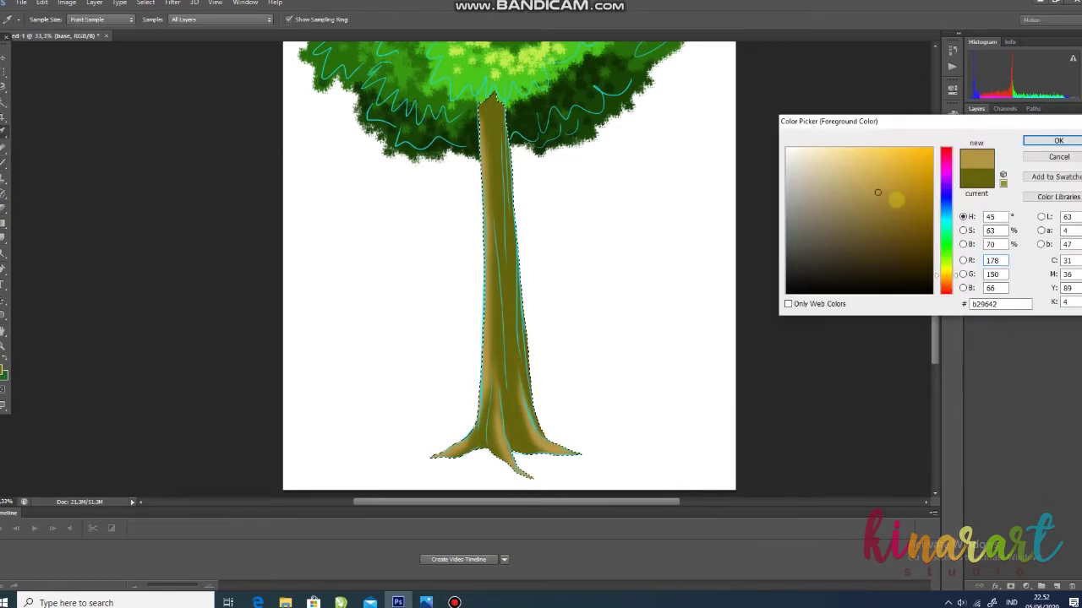
{"action": "left_click", "coordinate": [1046, 141]}
{"action": "left_click", "coordinate": [39, 20]}
{"action": "left_click_drag", "start_coordinate": [505, 372], "coordinate": [496, 224]}
Blend the highlights along the trunk and roots into the olive brown with the Smudge tool.
{"action": "key", "text": "ctrl+plus"}
{"action": "left_click", "coordinate": [3, 238]}
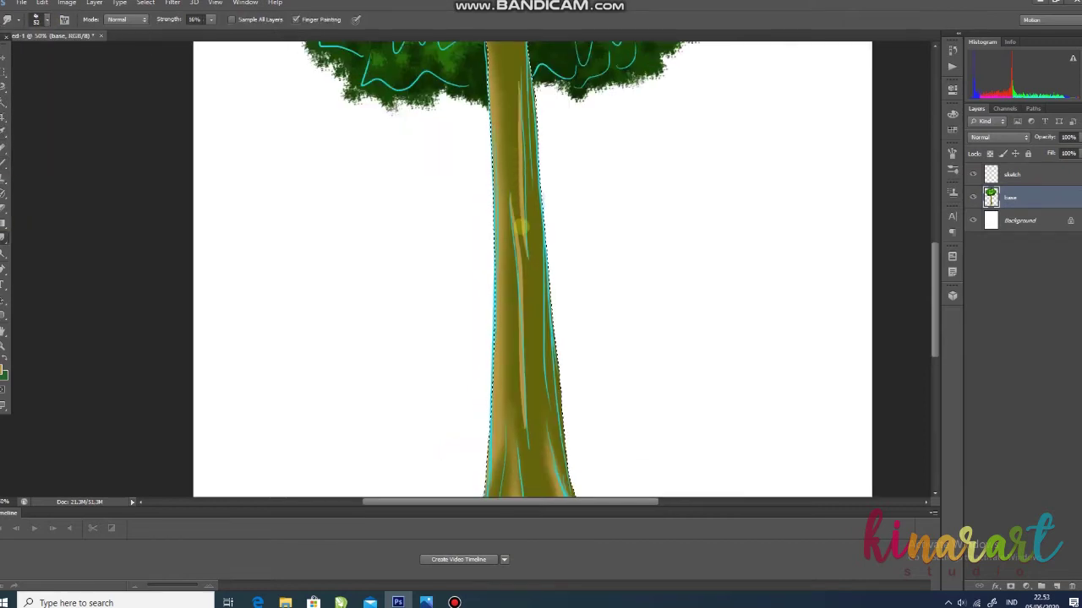
{"action": "mouse_move", "coordinate": [513, 163]}
{"action": "left_mouse_down"}
{"action": "mouse_move", "coordinate": [520, 106]}
{"action": "mouse_move", "coordinate": [515, 185]}
{"action": "left_mouse_up"}
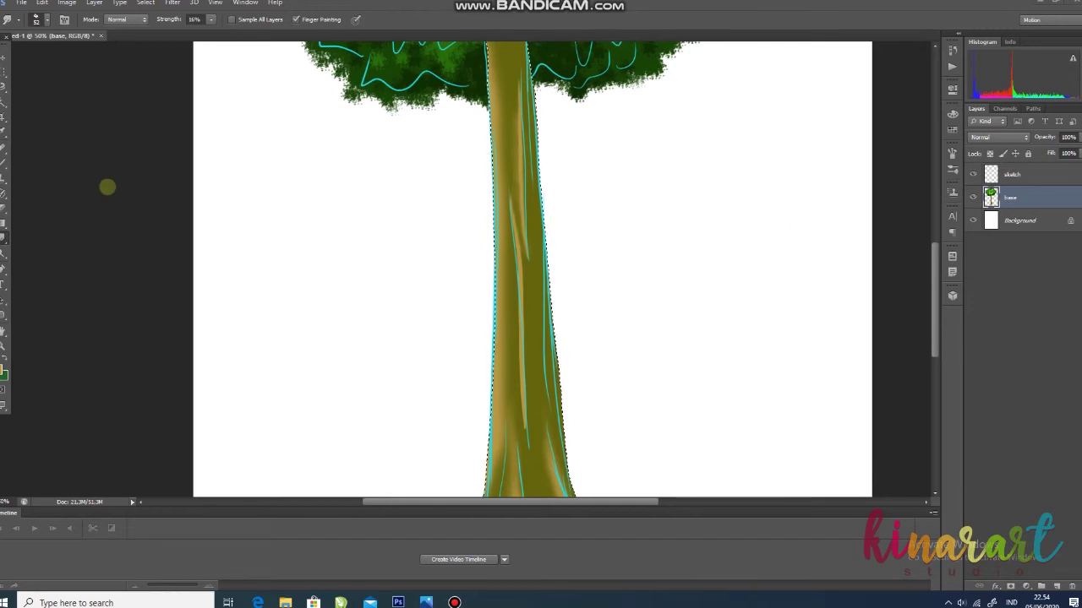
{"action": "scroll", "coordinate": [522, 233], "scroll_direction": "up", "scroll_amount": 2}
{"action": "scroll", "coordinate": [523, 233], "scroll_direction": "down", "scroll_amount": 6}
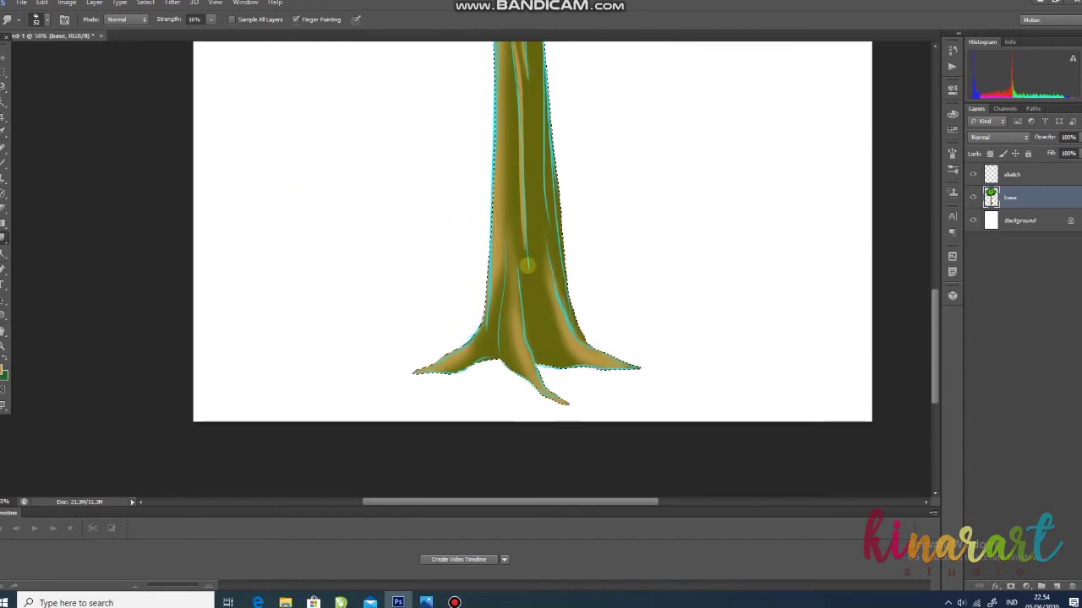
{"action": "scroll", "coordinate": [516, 228], "scroll_direction": "up", "scroll_amount": 3}
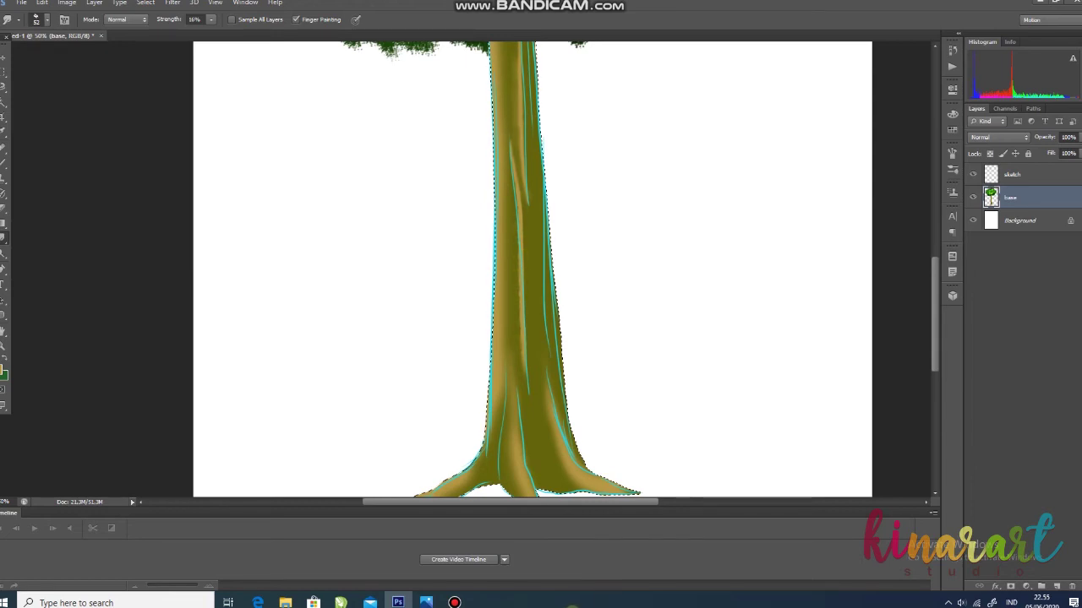
Choose a dark brown, paint shadows between the roots at the trunk base, and blend them with the Smudge tool.
{"action": "left_click", "coordinate": [2, 369]}
{"action": "key", "text": "Escape"}
{"action": "left_click", "coordinate": [4, 164]}
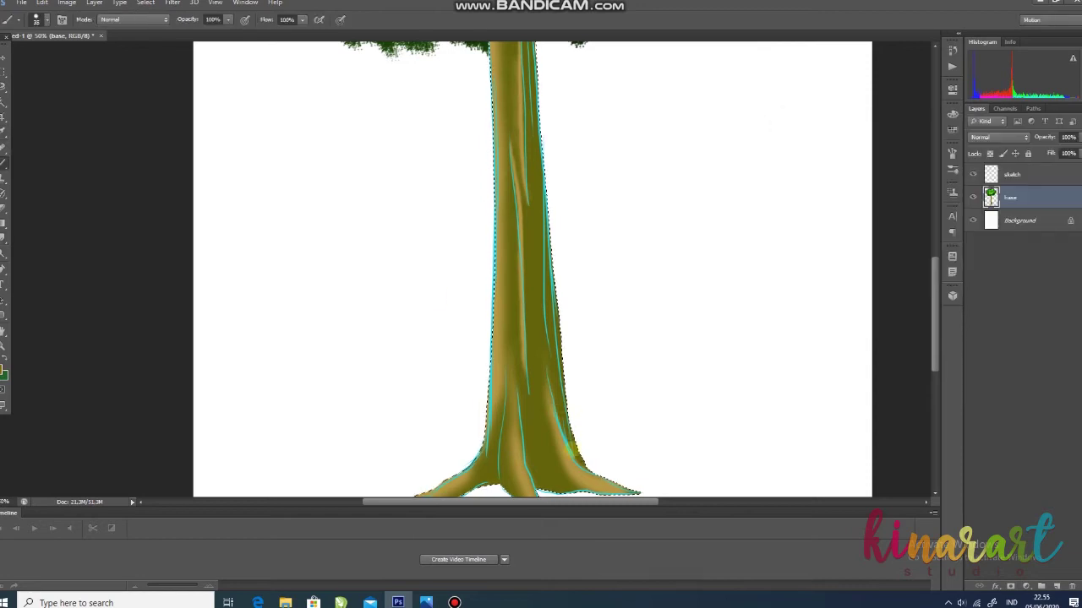
{"action": "left_click_drag", "start_coordinate": [936, 272], "coordinate": [936, 295]}
{"action": "left_click", "coordinate": [3, 369]}
{"action": "left_click", "coordinate": [543, 379]}
{"action": "left_click", "coordinate": [944, 276]}
{"action": "left_click", "coordinate": [910, 245]}
{"action": "left_click", "coordinate": [1057, 141]}
{"action": "left_click_drag", "start_coordinate": [501, 345], "coordinate": [490, 389]}
{"action": "left_click_drag", "start_coordinate": [521, 325], "coordinate": [545, 382]}
{"action": "left_click_drag", "start_coordinate": [559, 325], "coordinate": [581, 377]}
{"action": "left_click", "coordinate": [3, 238]}
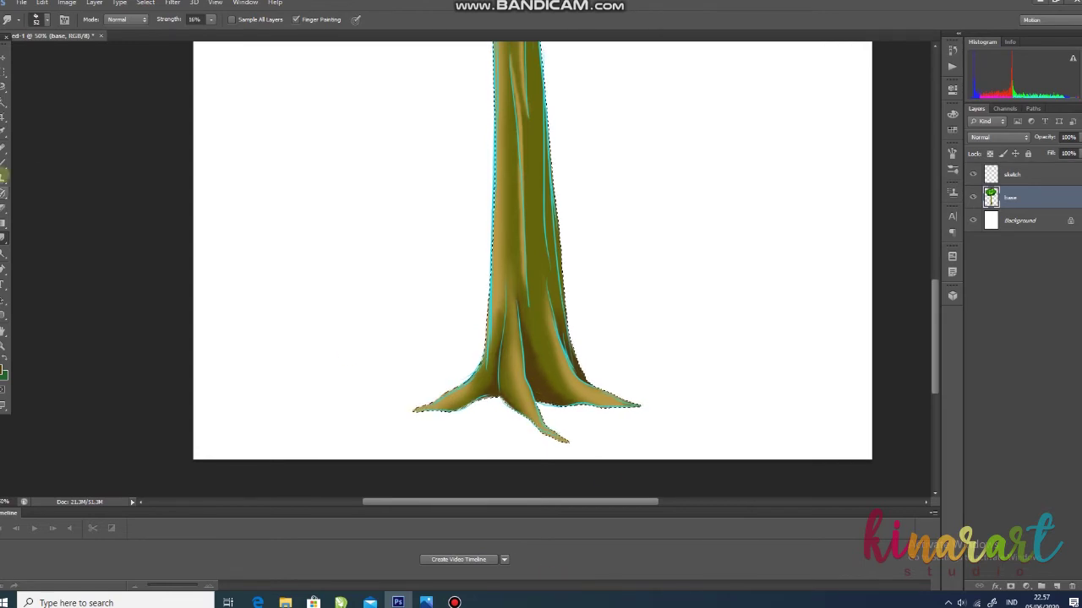
Paint thin dark brown shadow streaks along the right side of the trunk following the sketch lines.
{"action": "left_click", "coordinate": [3, 164]}
{"action": "left_click_drag", "start_coordinate": [934, 319], "coordinate": [934, 293]}
{"action": "left_click_drag", "start_coordinate": [546, 369], "coordinate": [553, 407]}
{"action": "left_click_drag", "start_coordinate": [544, 194], "coordinate": [549, 338]}
{"action": "left_click_drag", "start_coordinate": [933, 292], "coordinate": [934, 258]}
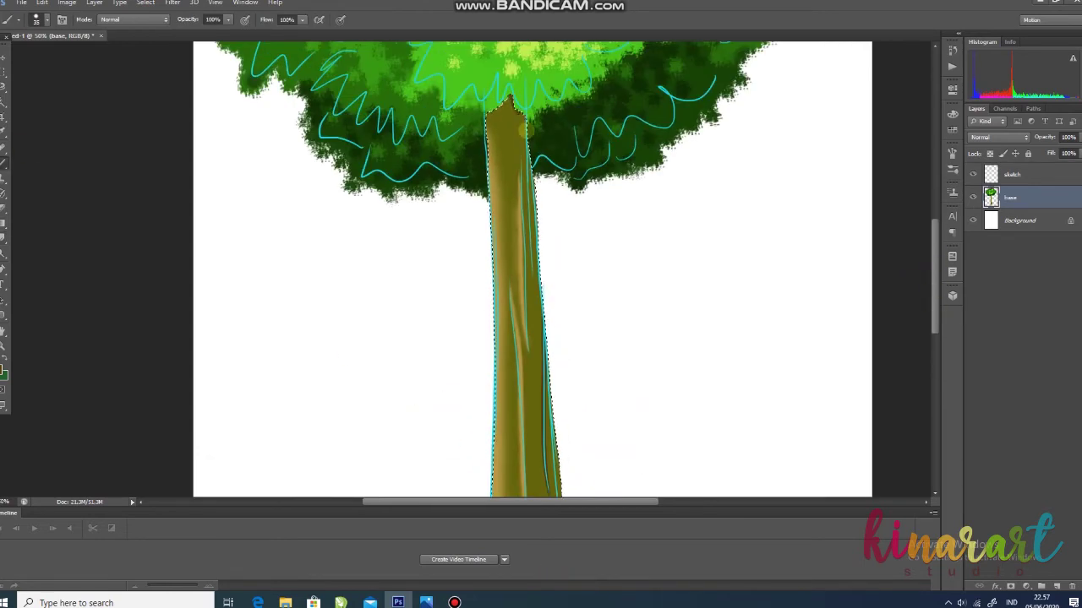
{"action": "left_click", "coordinate": [5, 210]}
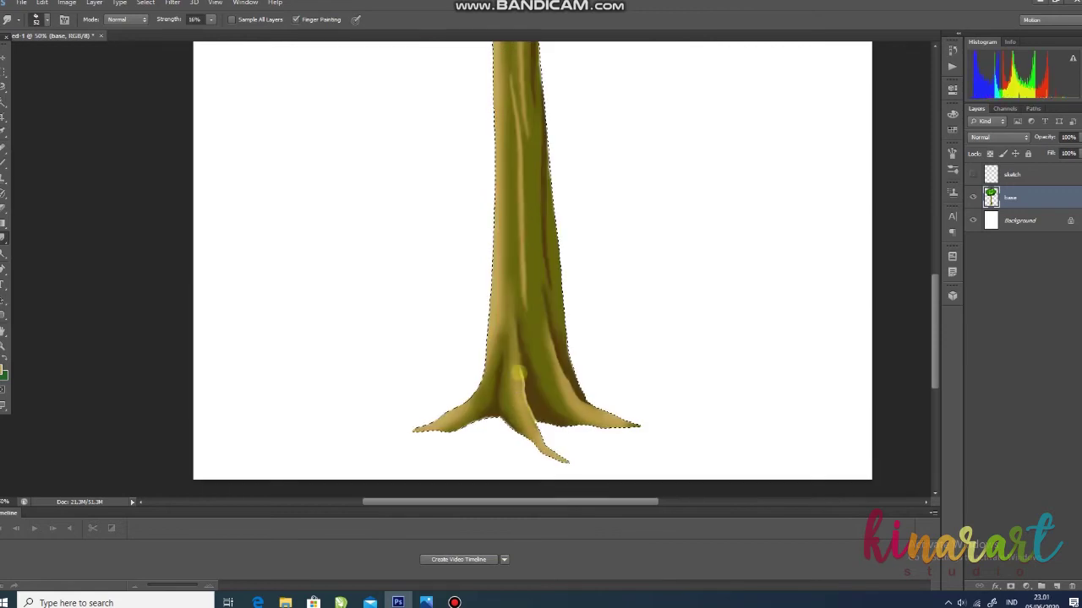
Paint a light highlight along the right root and smudge it into the base colour.
{"action": "left_click", "coordinate": [4, 162]}
{"action": "left_click_drag", "start_coordinate": [560, 362], "coordinate": [601, 408]}
{"action": "left_click", "coordinate": [3, 238]}
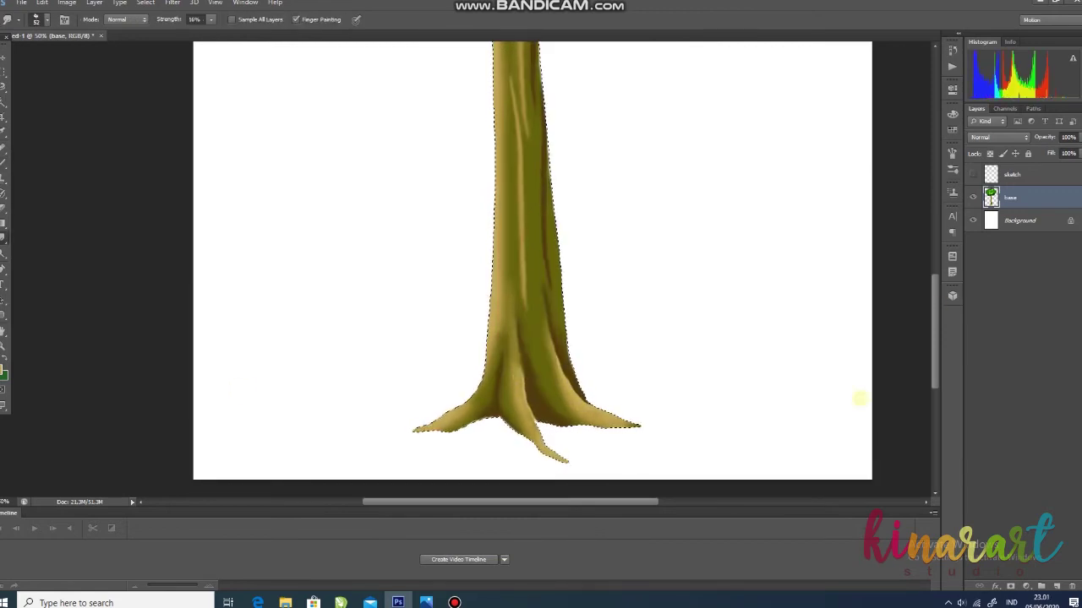
Paint light highlight streaks up the middle and left side of the trunk and smudge them.
{"action": "left_click", "coordinate": [4, 162]}
{"action": "mouse_move", "coordinate": [935, 300]}
{"action": "left_mouse_down"}
{"action": "mouse_move", "coordinate": [934, 261]}
{"action": "mouse_move", "coordinate": [934, 285]}
{"action": "left_mouse_up"}
{"action": "left_click_drag", "start_coordinate": [518, 213], "coordinate": [520, 298]}
{"action": "left_click_drag", "start_coordinate": [935, 290], "coordinate": [934, 275]}
{"action": "left_click_drag", "start_coordinate": [503, 298], "coordinate": [503, 421]}
{"action": "left_click", "coordinate": [3, 238]}
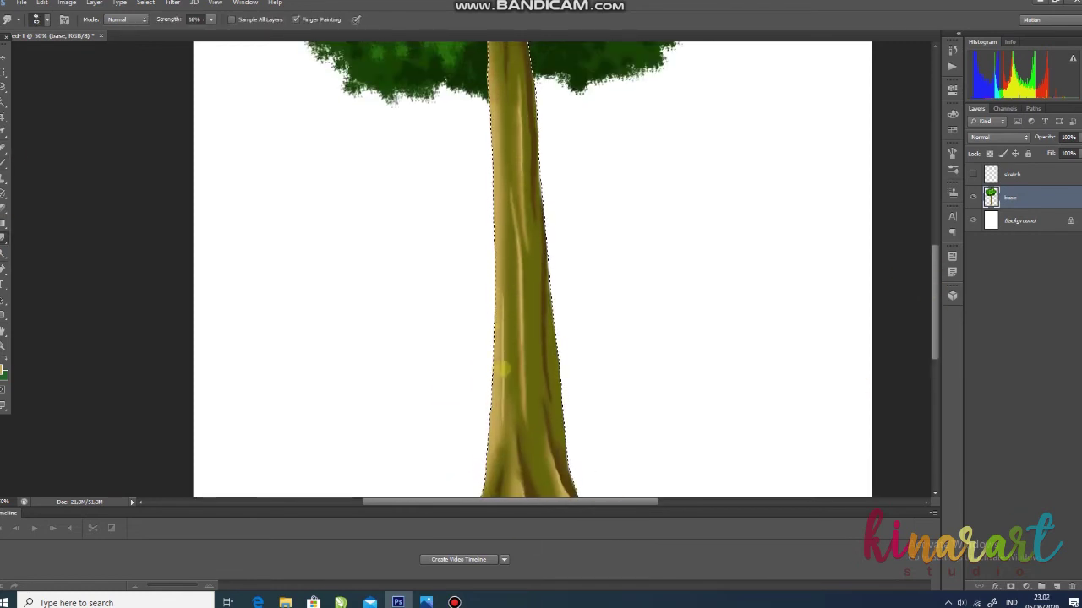
Choose a dark brown, resize the brush, and shade the right edge of the trunk.
{"action": "left_click", "coordinate": [2, 370]}
{"action": "left_click", "coordinate": [908, 248]}
{"action": "left_click", "coordinate": [1057, 140]}
{"action": "left_click", "coordinate": [3, 163]}
{"action": "left_click", "coordinate": [46, 19]}
{"action": "left_click", "coordinate": [69, 54]}
{"action": "left_click_drag", "start_coordinate": [935, 262], "coordinate": [935, 245]}
{"action": "left_click_drag", "start_coordinate": [539, 158], "coordinate": [553, 402]}
{"action": "mouse_move", "coordinate": [935, 285]}
{"action": "left_mouse_down"}
{"action": "mouse_move", "coordinate": [937, 304]}
{"action": "mouse_move", "coordinate": [954, 300]}
{"action": "mouse_move", "coordinate": [932, 274]}
{"action": "left_mouse_up"}
Deselect the trunk and cover its pointed top with bright green foliage using the textured brush.
{"action": "key", "text": "ctrl+minus"}
{"action": "scroll", "coordinate": [930, 273], "scroll_direction": "up", "scroll_amount": 3}
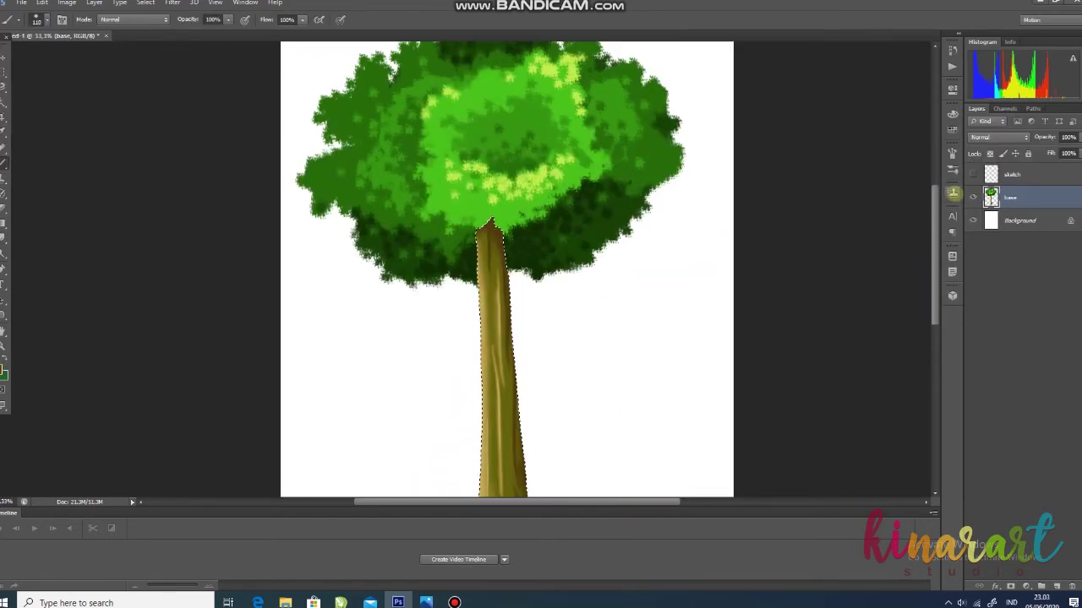
{"action": "key", "text": "ctrl+d"}
{"action": "left_click", "coordinate": [46, 20]}
{"action": "left_click_drag", "start_coordinate": [117, 111], "coordinate": [116, 121]}
{"action": "left_click", "coordinate": [63, 104]}
{"action": "left_click_drag", "start_coordinate": [494, 225], "coordinate": [496, 232]}
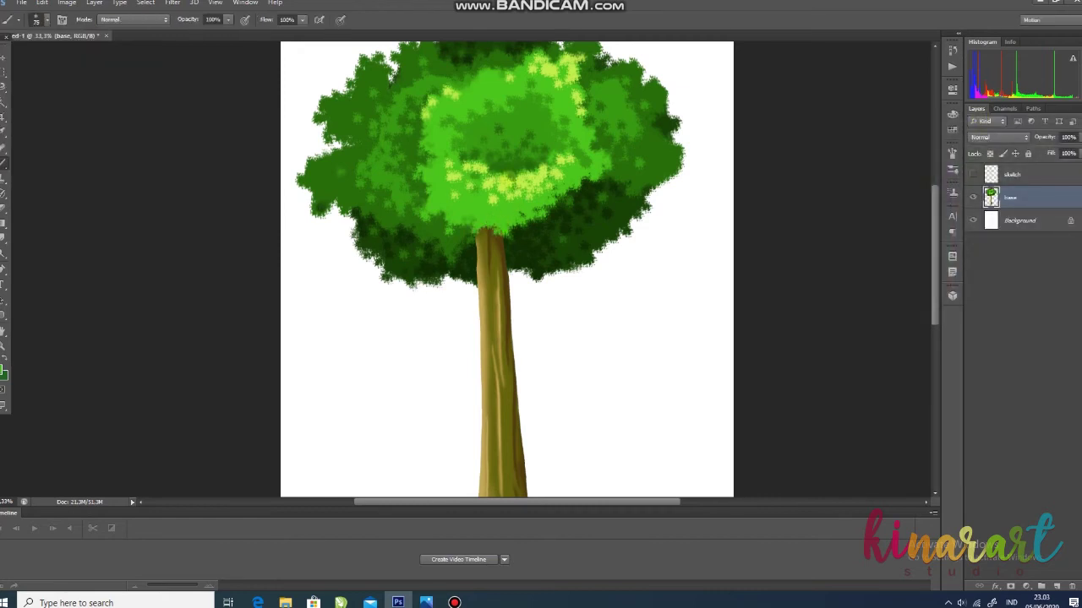
Add a layer named detail above the base layer, sample yellow-green c3ef4d, and choose a 9 px hard round brush.
{"action": "left_click_drag", "start_coordinate": [934, 202], "coordinate": [936, 183]}
{"action": "left_click", "coordinate": [1058, 584]}
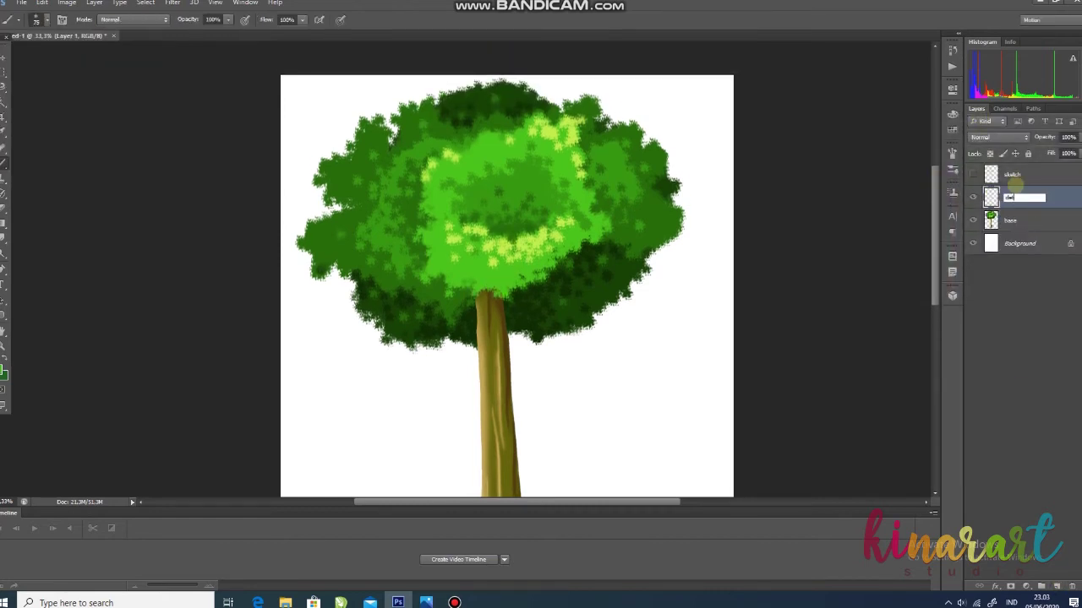
{"action": "key", "text": "ctrl+plus"}
{"action": "key", "text": "ctrl+plus"}
{"action": "key", "text": "ctrl+plus"}
{"action": "left_click", "coordinate": [2, 370]}
{"action": "left_click", "coordinate": [583, 199]}
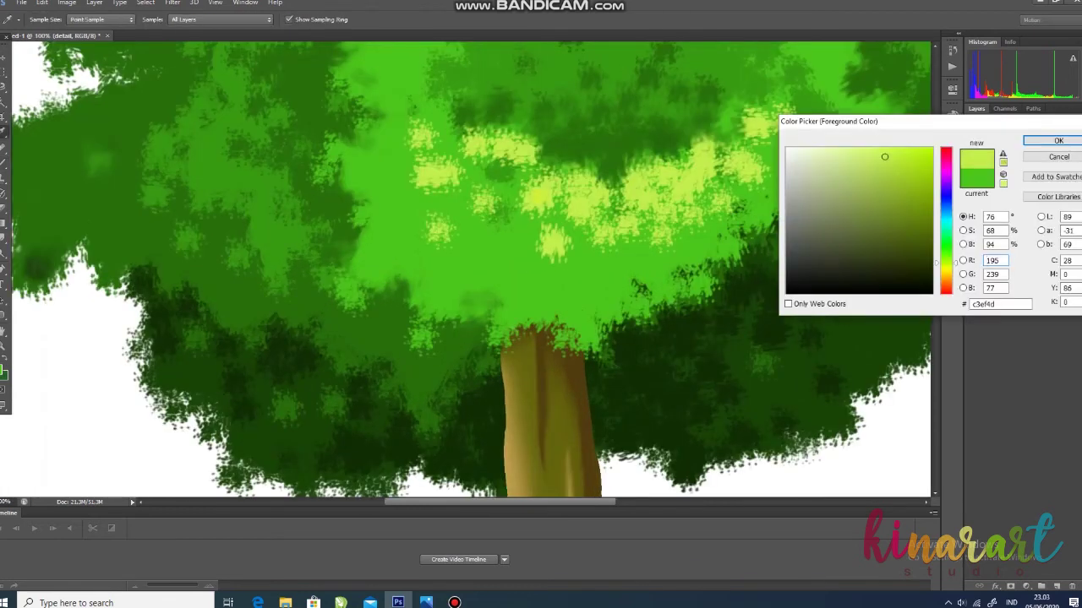
{"action": "left_click", "coordinate": [1058, 141]}
{"action": "left_click", "coordinate": [46, 20]}
{"action": "left_click", "coordinate": [105, 131]}
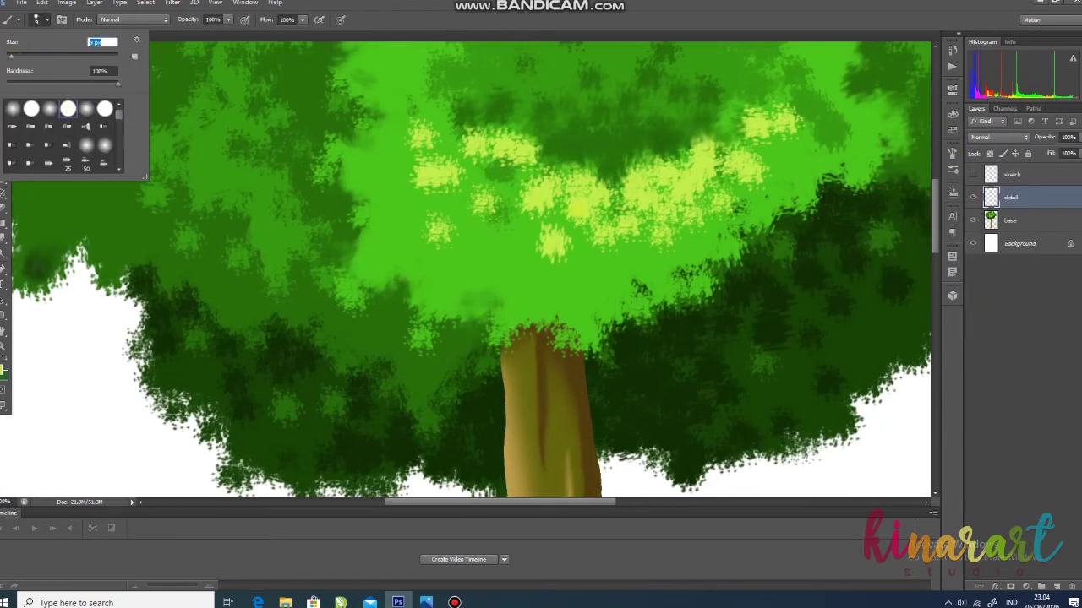
Draw yellow-green leaf outlines around the light patches in the lower part of the foliage.
{"action": "left_click_drag", "start_coordinate": [422, 214], "coordinate": [392, 236]}
{"action": "left_click_drag", "start_coordinate": [392, 236], "coordinate": [425, 222]}
{"action": "left_click_drag", "start_coordinate": [415, 191], "coordinate": [392, 195]}
{"action": "left_click_drag", "start_coordinate": [392, 194], "coordinate": [420, 205]}
{"action": "left_click_drag", "start_coordinate": [482, 163], "coordinate": [473, 180]}
{"action": "left_click_drag", "start_coordinate": [565, 202], "coordinate": [515, 228]}
{"action": "left_click_drag", "start_coordinate": [793, 110], "coordinate": [812, 99]}
{"action": "left_click_drag", "start_coordinate": [757, 112], "coordinate": [776, 108]}
{"action": "left_click_drag", "start_coordinate": [744, 112], "coordinate": [733, 133]}
Draw yellow-green leaf outlines around the light patches in the upper left of the foliage.
{"action": "left_click_drag", "start_coordinate": [936, 193], "coordinate": [937, 162]}
{"action": "left_click_drag", "start_coordinate": [360, 128], "coordinate": [378, 124]}
{"action": "left_click_drag", "start_coordinate": [336, 160], "coordinate": [355, 155]}
{"action": "left_click_drag", "start_coordinate": [348, 186], "coordinate": [347, 193]}
Draw yellow-green leaf outlines around the light patches in the upper right of the foliage.
{"action": "left_click_drag", "start_coordinate": [936, 194], "coordinate": [936, 174]}
{"action": "left_click_drag", "start_coordinate": [757, 176], "coordinate": [767, 179]}
{"action": "left_click_drag", "start_coordinate": [673, 118], "coordinate": [686, 106]}
{"action": "left_click_drag", "start_coordinate": [650, 127], "coordinate": [698, 188]}
{"action": "left_click_drag", "start_coordinate": [707, 172], "coordinate": [730, 191]}
{"action": "left_click_drag", "start_coordinate": [727, 198], "coordinate": [734, 225]}
{"action": "left_click_drag", "start_coordinate": [735, 198], "coordinate": [751, 227]}
{"action": "left_click_drag", "start_coordinate": [767, 198], "coordinate": [761, 226]}
{"action": "left_click_drag", "start_coordinate": [772, 197], "coordinate": [776, 230]}
{"action": "left_click_drag", "start_coordinate": [784, 210], "coordinate": [802, 208]}
{"action": "left_click_drag", "start_coordinate": [761, 266], "coordinate": [780, 280]}
Choose a light green and add leaf outlines in the bright green areas around the centre of the foliage.
{"action": "left_click_drag", "start_coordinate": [936, 201], "coordinate": [935, 229]}
{"action": "left_click", "coordinate": [3, 370]}
{"action": "left_click", "coordinate": [884, 162]}
{"action": "left_click", "coordinate": [1057, 141]}
{"action": "mouse_move", "coordinate": [446, 384]}
{"action": "left_mouse_down"}
{"action": "mouse_move", "coordinate": [467, 391]}
{"action": "mouse_move", "coordinate": [432, 392]}
{"action": "left_mouse_up"}
{"action": "left_click_drag", "start_coordinate": [484, 398], "coordinate": [510, 372]}
{"action": "left_click_drag", "start_coordinate": [778, 293], "coordinate": [803, 291]}
{"action": "left_click_drag", "start_coordinate": [738, 127], "coordinate": [751, 126]}
{"action": "left_click_drag", "start_coordinate": [505, 102], "coordinate": [519, 103]}
{"action": "left_click_drag", "start_coordinate": [412, 163], "coordinate": [430, 177]}
Choose a darker green and draw leaf outlines around the edges of the dark central foliage patch.
{"action": "left_click", "coordinate": [2, 370]}
{"action": "left_click", "coordinate": [917, 204]}
{"action": "left_click", "coordinate": [1056, 141]}
{"action": "left_click_drag", "start_coordinate": [550, 69], "coordinate": [561, 68]}
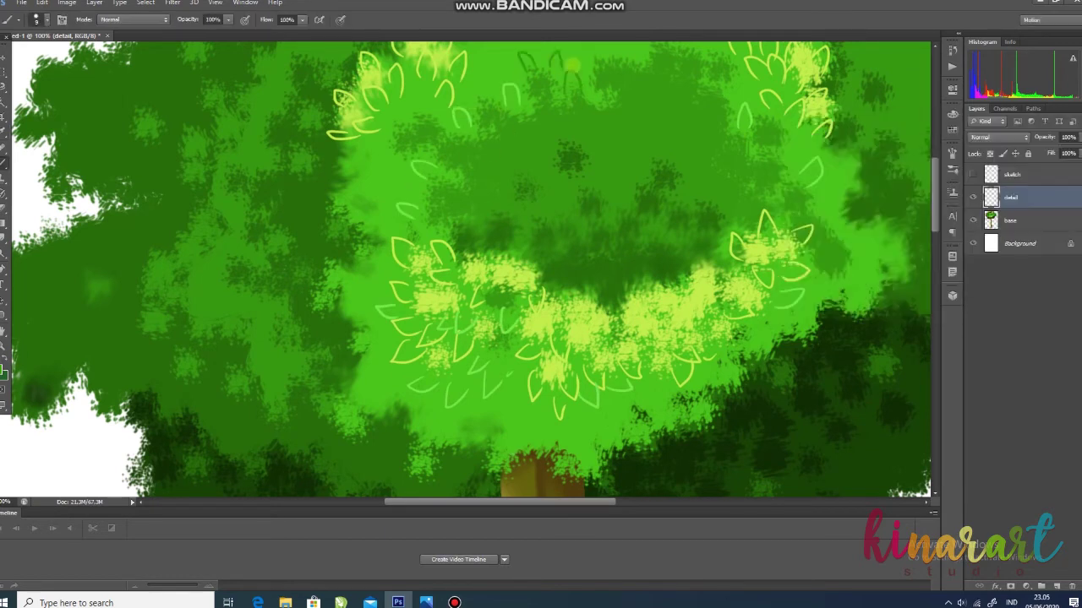
{"action": "scroll", "coordinate": [571, 64], "scroll_direction": "up", "scroll_amount": 3}
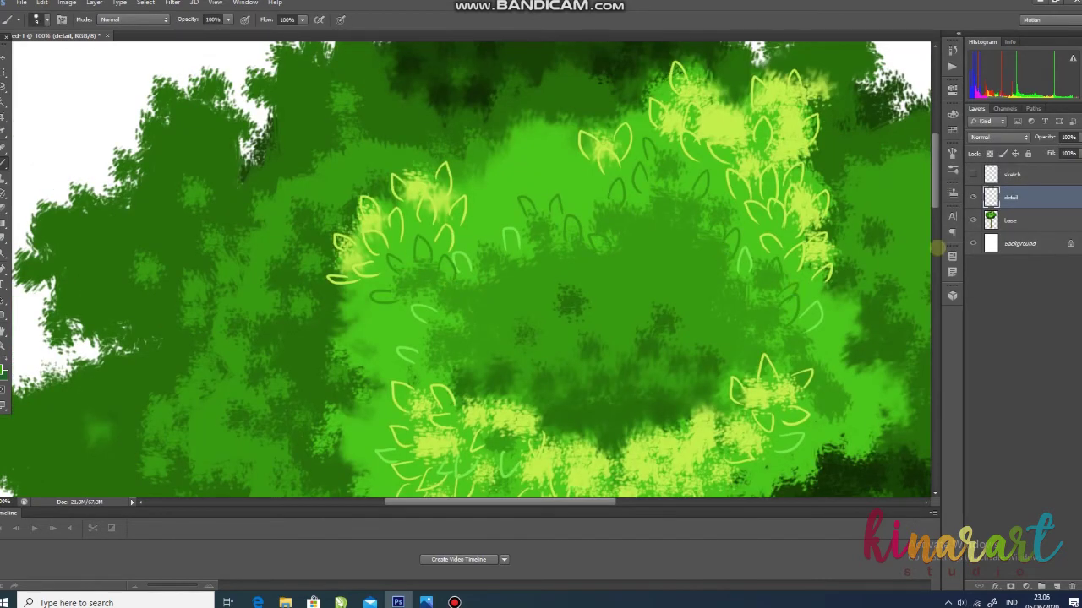
{"action": "scroll", "coordinate": [936, 247], "scroll_direction": "down", "scroll_amount": 3}
{"action": "left_click_drag", "start_coordinate": [412, 179], "coordinate": [391, 203]}
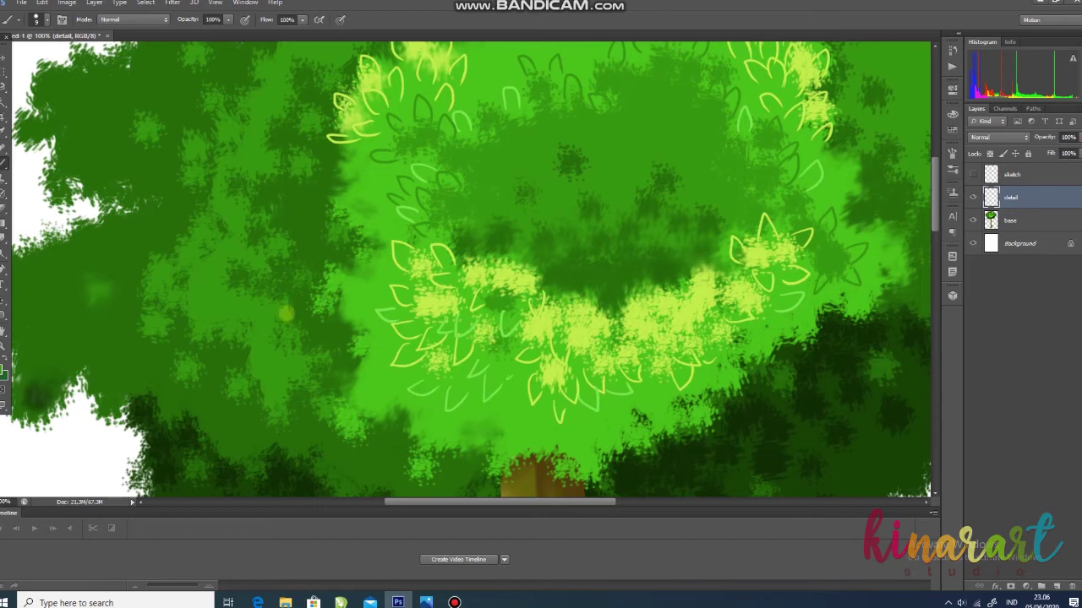
Draw green leaf outlines over the darker foliage on the left side of the tree.
{"action": "mouse_move", "coordinate": [319, 272]}
{"action": "left_mouse_down"}
{"action": "mouse_move", "coordinate": [188, 212]}
{"action": "mouse_move", "coordinate": [203, 358]}
{"action": "mouse_move", "coordinate": [222, 394]}
{"action": "mouse_move", "coordinate": [327, 425]}
{"action": "left_mouse_up"}
{"action": "left_click_drag", "start_coordinate": [935, 199], "coordinate": [934, 178]}
{"action": "mouse_move", "coordinate": [166, 168]}
{"action": "left_mouse_down"}
{"action": "mouse_move", "coordinate": [145, 245]}
{"action": "mouse_move", "coordinate": [213, 232]}
{"action": "mouse_move", "coordinate": [282, 174]}
{"action": "left_mouse_up"}
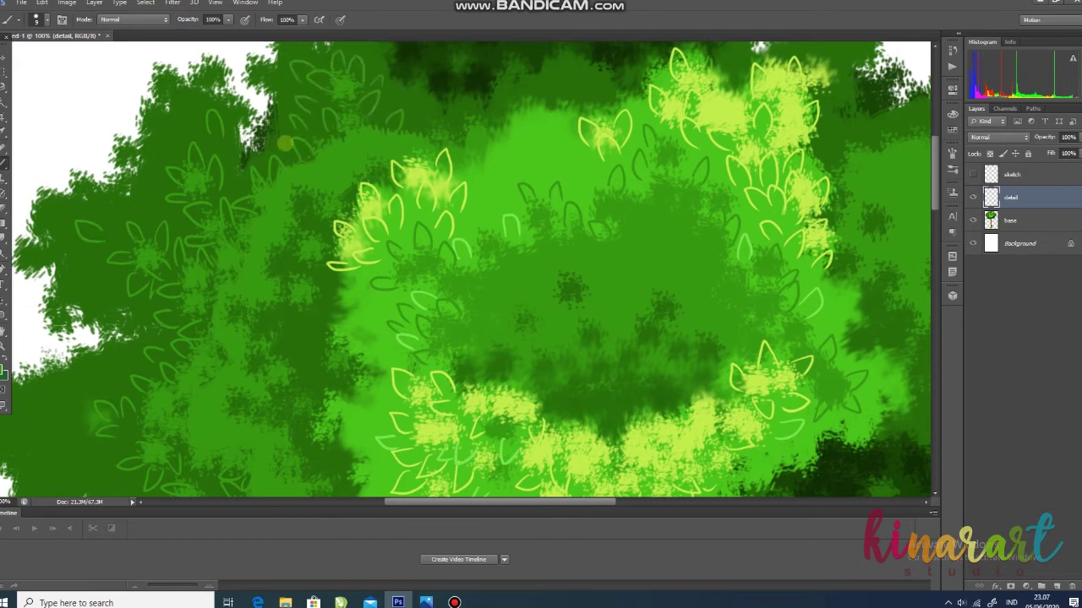
Draw green leaf outlines over the darker foliage on the right side of the tree.
{"action": "scroll", "coordinate": [448, 119], "scroll_direction": "right", "scroll_amount": 2}
{"action": "scroll", "coordinate": [448, 109], "scroll_direction": "up", "scroll_amount": 2}
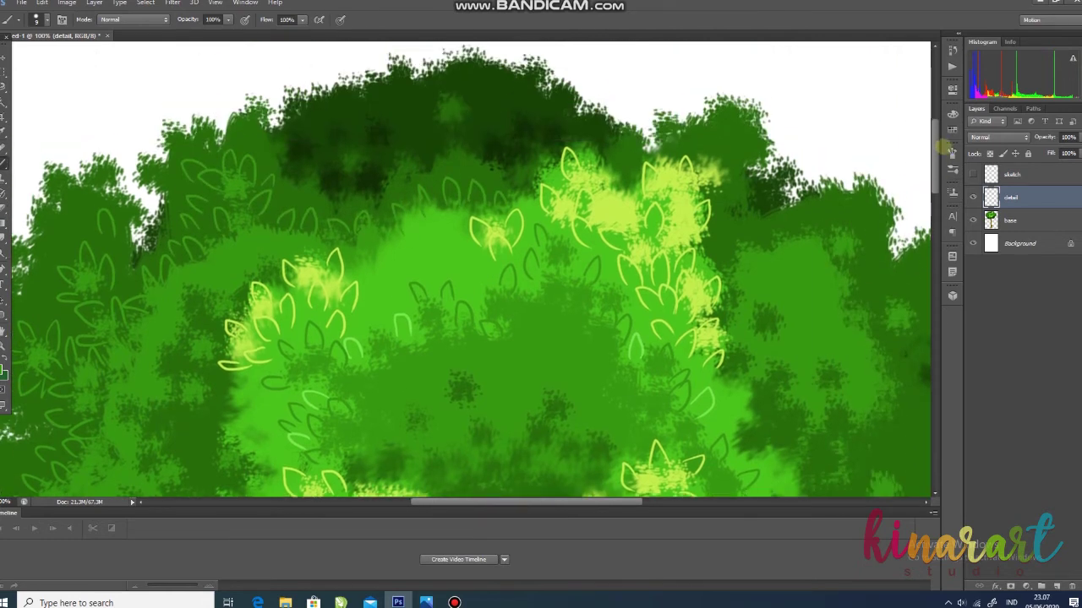
{"action": "left_click_drag", "start_coordinate": [848, 232], "coordinate": [891, 270]}
{"action": "left_click_drag", "start_coordinate": [601, 502], "coordinate": [638, 502]}
{"action": "left_click_drag", "start_coordinate": [730, 301], "coordinate": [745, 318]}
{"action": "mouse_move", "coordinate": [755, 306]}
{"action": "left_mouse_down"}
{"action": "mouse_move", "coordinate": [766, 333]}
{"action": "mouse_move", "coordinate": [750, 346]}
{"action": "left_mouse_up"}
{"action": "left_click_drag", "start_coordinate": [742, 420], "coordinate": [782, 436]}
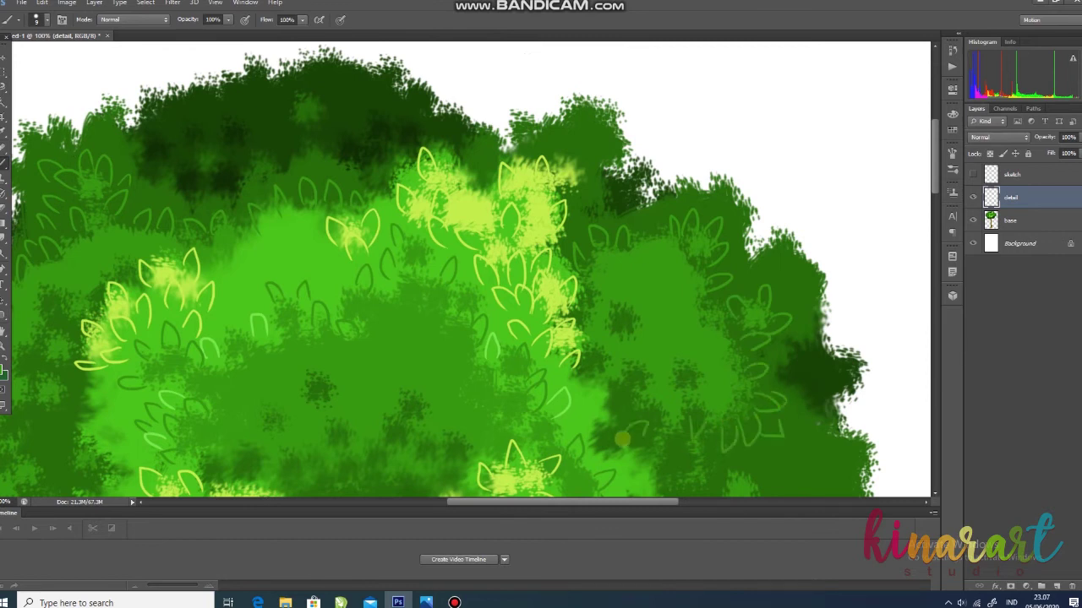
Draw green leaf outlines along the outer right edge of the foliage.
{"action": "scroll", "coordinate": [676, 438], "scroll_direction": "down", "scroll_amount": 3}
{"action": "left_click_drag", "start_coordinate": [744, 322], "coordinate": [757, 318]}
{"action": "left_click_drag", "start_coordinate": [755, 323], "coordinate": [765, 329]}
{"action": "left_click_drag", "start_coordinate": [758, 333], "coordinate": [745, 358]}
{"action": "left_click_drag", "start_coordinate": [724, 339], "coordinate": [725, 348]}
{"action": "left_click_drag", "start_coordinate": [718, 328], "coordinate": [730, 316]}
{"action": "left_click_drag", "start_coordinate": [799, 362], "coordinate": [805, 365]}
{"action": "left_click_drag", "start_coordinate": [816, 294], "coordinate": [808, 312]}
Draw green leaf outlines over the dark foliage to the lower right of the trunk top.
{"action": "mouse_move", "coordinate": [934, 192]}
{"action": "left_mouse_down"}
{"action": "mouse_move", "coordinate": [935, 176]}
{"action": "mouse_move", "coordinate": [934, 219]}
{"action": "left_mouse_up"}
{"action": "left_click_drag", "start_coordinate": [695, 230], "coordinate": [704, 247]}
{"action": "left_click_drag", "start_coordinate": [709, 269], "coordinate": [725, 272]}
{"action": "left_click_drag", "start_coordinate": [628, 282], "coordinate": [649, 276]}
{"action": "left_click_drag", "start_coordinate": [517, 288], "coordinate": [531, 288]}
{"action": "left_click_drag", "start_coordinate": [508, 404], "coordinate": [544, 413]}
Draw green leaf outlines over the dark foliage to the lower left of the trunk top.
{"action": "left_click_drag", "start_coordinate": [536, 502], "coordinate": [485, 503]}
{"action": "left_click_drag", "start_coordinate": [281, 414], "coordinate": [279, 422]}
{"action": "left_click_drag", "start_coordinate": [272, 451], "coordinate": [289, 450]}
{"action": "left_click_drag", "start_coordinate": [303, 407], "coordinate": [313, 414]}
{"action": "mouse_move", "coordinate": [346, 425]}
{"action": "left_mouse_down"}
{"action": "mouse_move", "coordinate": [349, 440]}
{"action": "mouse_move", "coordinate": [375, 441]}
{"action": "left_mouse_up"}
{"action": "left_click_drag", "start_coordinate": [397, 400], "coordinate": [413, 400]}
{"action": "scroll", "coordinate": [477, 508], "scroll_direction": "left", "scroll_amount": 2}
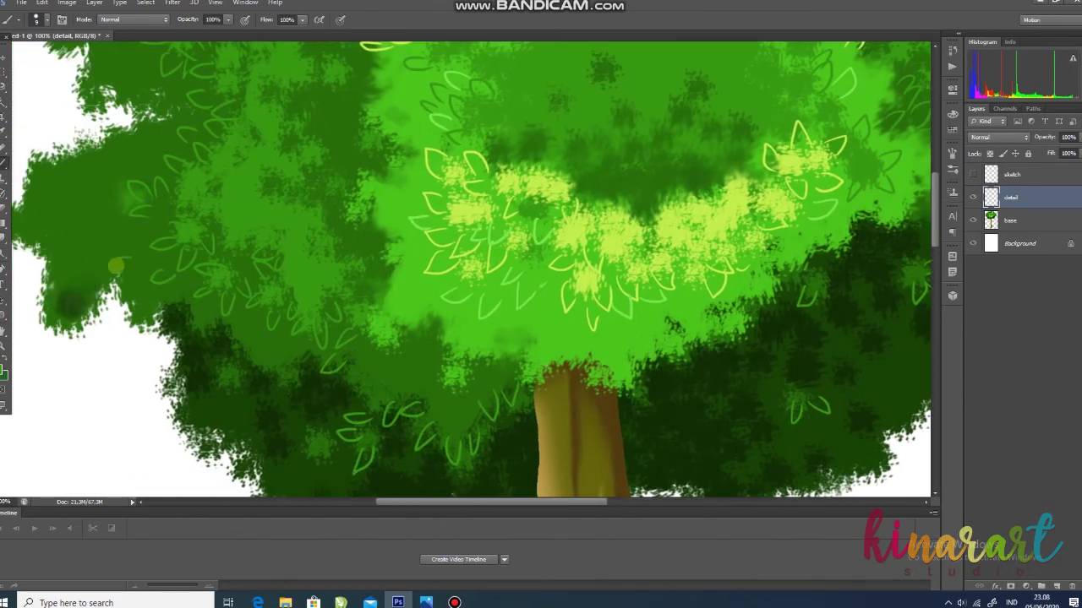
Sample a foliage green as the brush colour and draw more leaf outlines in the dark lower right foliage.
{"action": "left_click", "coordinate": [2, 370]}
{"action": "left_click", "coordinate": [137, 152]}
{"action": "left_click", "coordinate": [1057, 140]}
{"action": "mouse_move", "coordinate": [776, 338]}
{"action": "left_mouse_down"}
{"action": "mouse_move", "coordinate": [790, 340]}
{"action": "mouse_move", "coordinate": [794, 361]}
{"action": "left_mouse_up"}
{"action": "left_click_drag", "start_coordinate": [857, 322], "coordinate": [843, 346]}
{"action": "left_click_drag", "start_coordinate": [877, 320], "coordinate": [899, 332]}
{"action": "left_click_drag", "start_coordinate": [837, 442], "coordinate": [858, 452]}
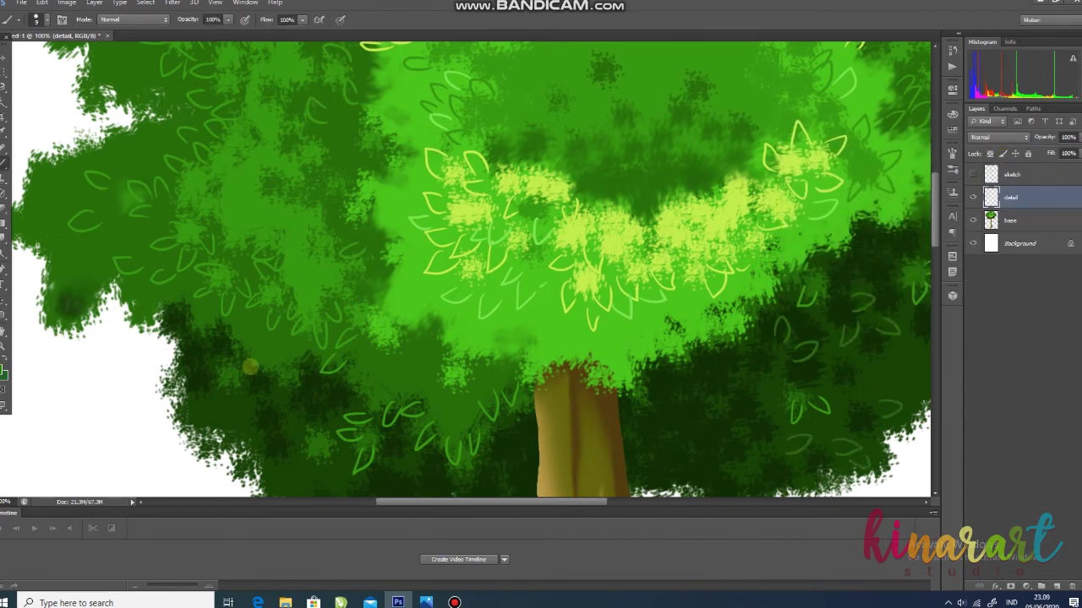
Draw green leaf outlines across the dark foliage at the top of the tree.
{"action": "scroll", "coordinate": [181, 261], "scroll_direction": "down", "scroll_amount": 3}
{"action": "left_click_drag", "start_coordinate": [564, 505], "coordinate": [634, 505]}
{"action": "left_click_drag", "start_coordinate": [936, 233], "coordinate": [936, 164]}
{"action": "left_click_drag", "start_coordinate": [428, 124], "coordinate": [441, 123]}
{"action": "left_click_drag", "start_coordinate": [286, 151], "coordinate": [305, 145]}
{"action": "left_click_drag", "start_coordinate": [284, 79], "coordinate": [303, 91]}
{"action": "left_click_drag", "start_coordinate": [327, 93], "coordinate": [337, 94]}
{"action": "mouse_move", "coordinate": [165, 165]}
{"action": "left_mouse_down"}
{"action": "mouse_move", "coordinate": [181, 164]}
{"action": "mouse_move", "coordinate": [158, 144]}
{"action": "left_mouse_up"}
{"action": "left_click_drag", "start_coordinate": [429, 98], "coordinate": [433, 83]}
{"action": "left_click_drag", "start_coordinate": [417, 128], "coordinate": [416, 136]}
Sample a darker green and draw leaf outlines inside the dark central patch of the foliage.
{"action": "left_click_drag", "start_coordinate": [523, 504], "coordinate": [466, 504]}
{"action": "left_click", "coordinate": [2, 370]}
{"action": "left_click", "coordinate": [457, 123]}
{"action": "left_click", "coordinate": [1034, 142]}
{"action": "mouse_move", "coordinate": [936, 179]}
{"action": "left_mouse_down"}
{"action": "mouse_move", "coordinate": [936, 241]}
{"action": "mouse_move", "coordinate": [935, 216]}
{"action": "left_mouse_up"}
{"action": "left_click", "coordinate": [2, 370]}
{"action": "left_click", "coordinate": [579, 264]}
{"action": "left_click", "coordinate": [1052, 142]}
{"action": "left_click_drag", "start_coordinate": [562, 240], "coordinate": [575, 231]}
{"action": "left_click_drag", "start_coordinate": [585, 201], "coordinate": [598, 214]}
{"action": "mouse_move", "coordinate": [648, 149]}
{"action": "left_mouse_down"}
{"action": "mouse_move", "coordinate": [707, 226]}
{"action": "mouse_move", "coordinate": [570, 223]}
{"action": "mouse_move", "coordinate": [443, 190]}
{"action": "left_mouse_up"}
{"action": "left_click_drag", "start_coordinate": [703, 134], "coordinate": [700, 152]}
{"action": "left_click_drag", "start_coordinate": [633, 117], "coordinate": [646, 120]}
{"action": "left_click_drag", "start_coordinate": [453, 157], "coordinate": [449, 171]}
Set the brush colour to green #389b11 and draw leaf outlines in the bright area above the central patch.
{"action": "left_click_drag", "start_coordinate": [935, 213], "coordinate": [934, 185]}
{"action": "left_click", "coordinate": [2, 370]}
{"action": "left_click", "coordinate": [593, 298]}
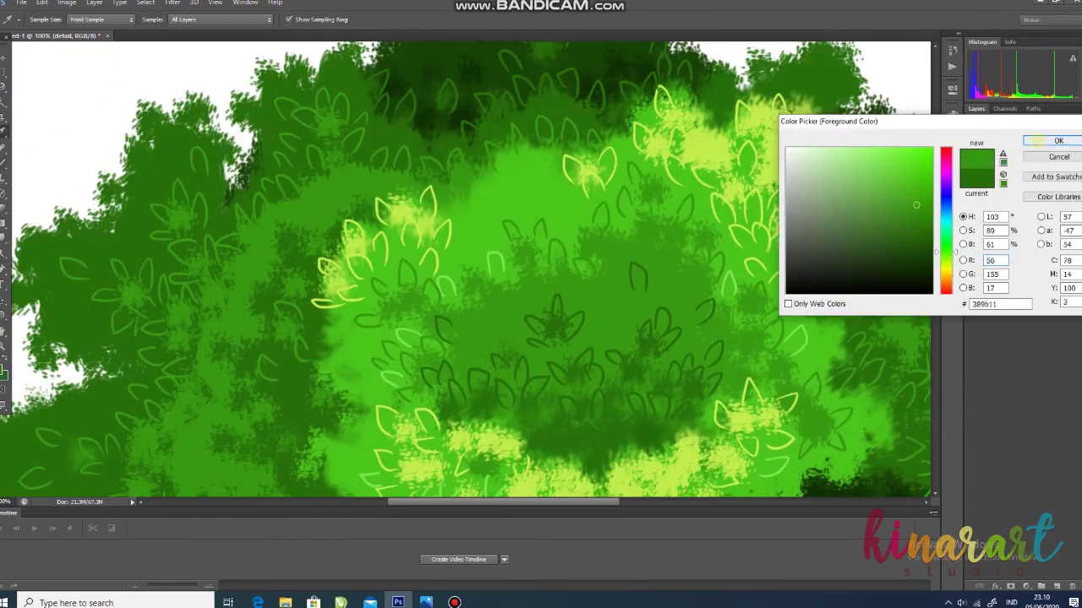
{"action": "left_click", "coordinate": [1037, 141]}
{"action": "left_click_drag", "start_coordinate": [526, 167], "coordinate": [539, 162]}
{"action": "left_click_drag", "start_coordinate": [467, 226], "coordinate": [487, 224]}
{"action": "left_click_drag", "start_coordinate": [555, 201], "coordinate": [565, 218]}
Sample a dark green and draw leaf outlines over the left and lower left foliage.
{"action": "left_click_drag", "start_coordinate": [935, 185], "coordinate": [938, 243]}
{"action": "left_click", "coordinate": [3, 370]}
{"action": "left_click", "coordinate": [373, 393]}
{"action": "left_click", "coordinate": [1038, 141]}
{"action": "left_click_drag", "start_coordinate": [507, 502], "coordinate": [465, 501]}
{"action": "left_click_drag", "start_coordinate": [194, 174], "coordinate": [199, 185]}
{"action": "mouse_move", "coordinate": [207, 162]}
{"action": "left_mouse_down"}
{"action": "mouse_move", "coordinate": [223, 181]}
{"action": "mouse_move", "coordinate": [291, 208]}
{"action": "left_mouse_up"}
{"action": "left_click_drag", "start_coordinate": [382, 247], "coordinate": [393, 270]}
{"action": "left_click_drag", "start_coordinate": [498, 284], "coordinate": [527, 306]}
Draw dark green leaf outlines over the foliage on the right side of the tree.
{"action": "left_click_drag", "start_coordinate": [563, 503], "coordinate": [654, 503]}
{"action": "left_click_drag", "start_coordinate": [747, 148], "coordinate": [760, 171]}
{"action": "left_click_drag", "start_coordinate": [752, 117], "coordinate": [758, 131]}
{"action": "left_click_drag", "start_coordinate": [688, 98], "coordinate": [693, 119]}
{"action": "left_click_drag", "start_coordinate": [796, 109], "coordinate": [815, 121]}
{"action": "left_click_drag", "start_coordinate": [936, 205], "coordinate": [936, 184]}
{"action": "left_click_drag", "start_coordinate": [825, 137], "coordinate": [850, 130]}
Add dark green leaf outlines across the top and upper side edges of the foliage.
{"action": "scroll", "coordinate": [843, 152], "scroll_direction": "up", "scroll_amount": 6}
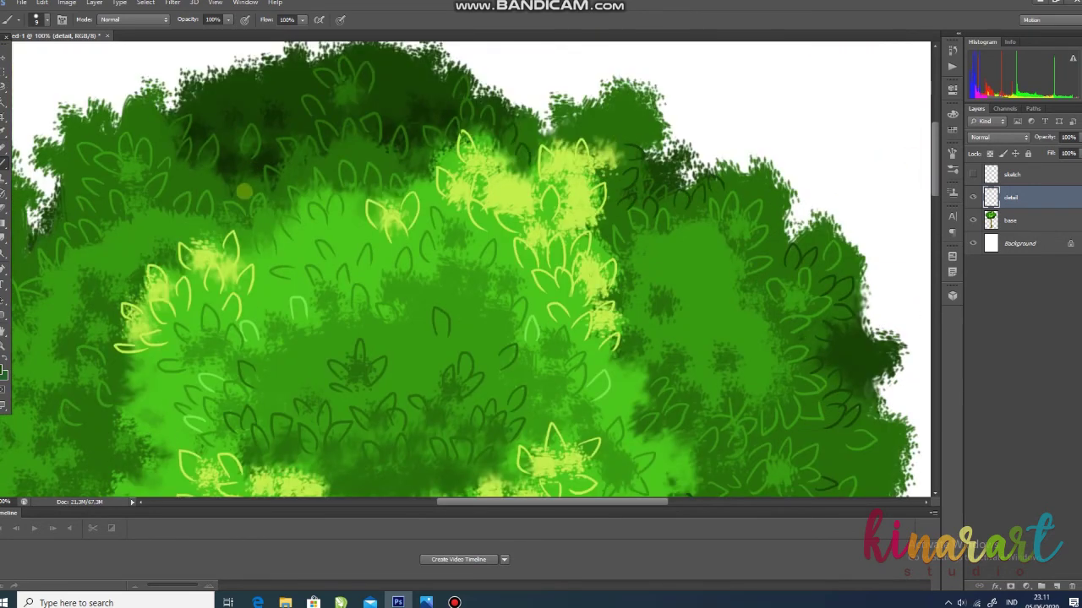
{"action": "scroll", "coordinate": [333, 149], "scroll_direction": "left", "scroll_amount": 4}
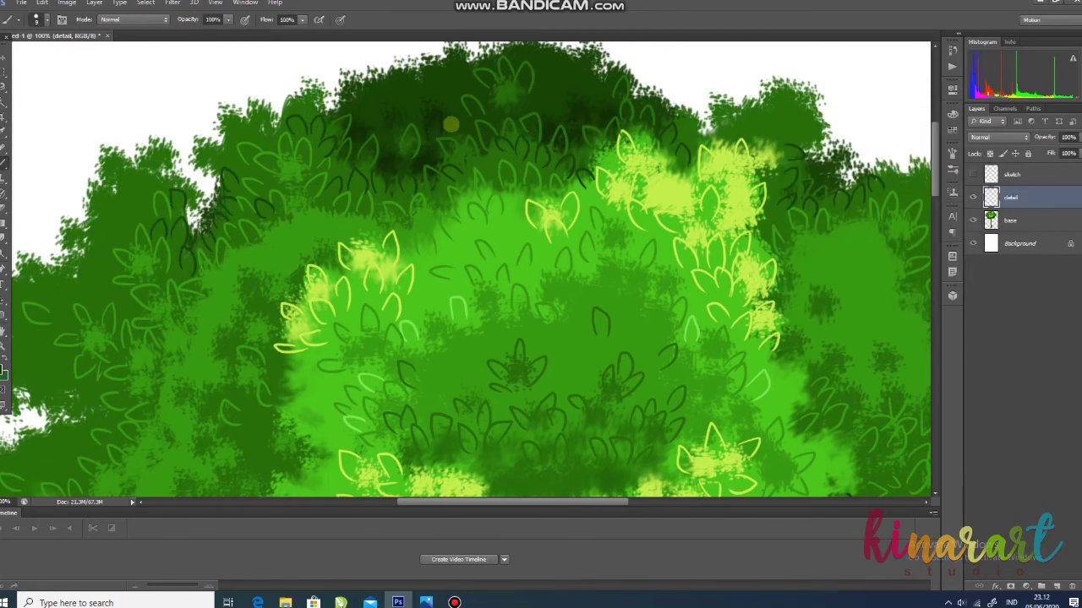
{"action": "scroll", "coordinate": [537, 494], "scroll_direction": "right", "scroll_amount": 3}
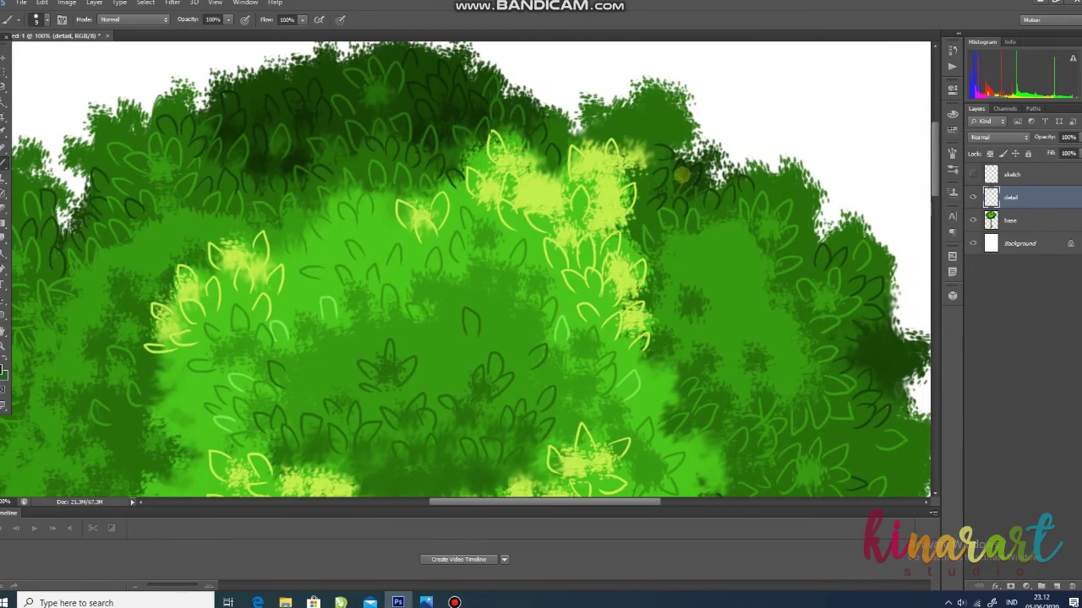
Add dark leaf outlines to the lower foliage on both sides of the trunk.
{"action": "scroll", "coordinate": [704, 208], "scroll_direction": "down", "scroll_amount": 5}
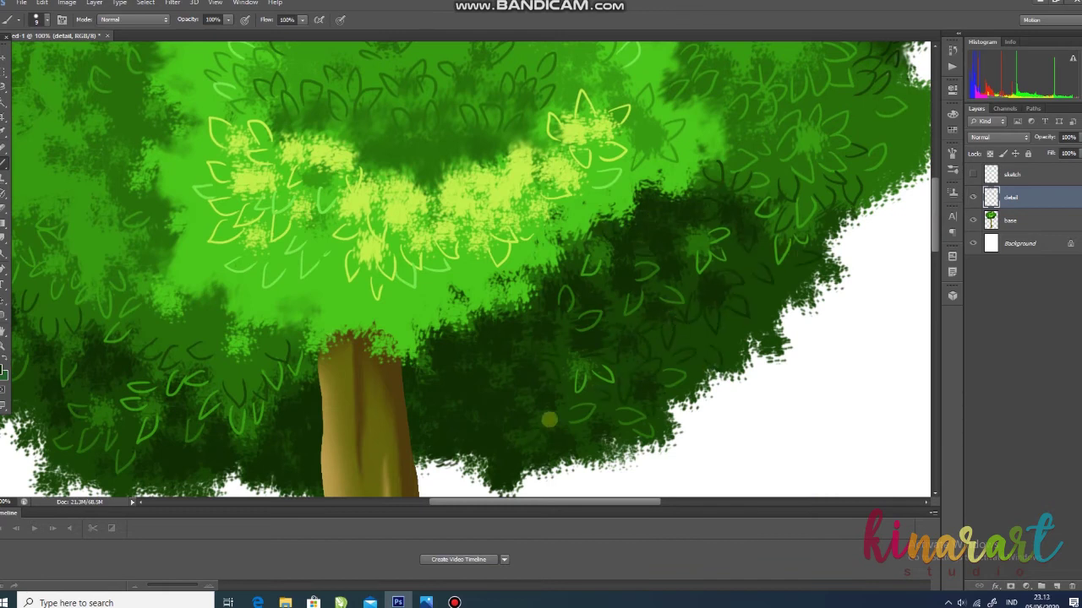
{"action": "scroll", "coordinate": [737, 290], "scroll_direction": "left", "scroll_amount": 3}
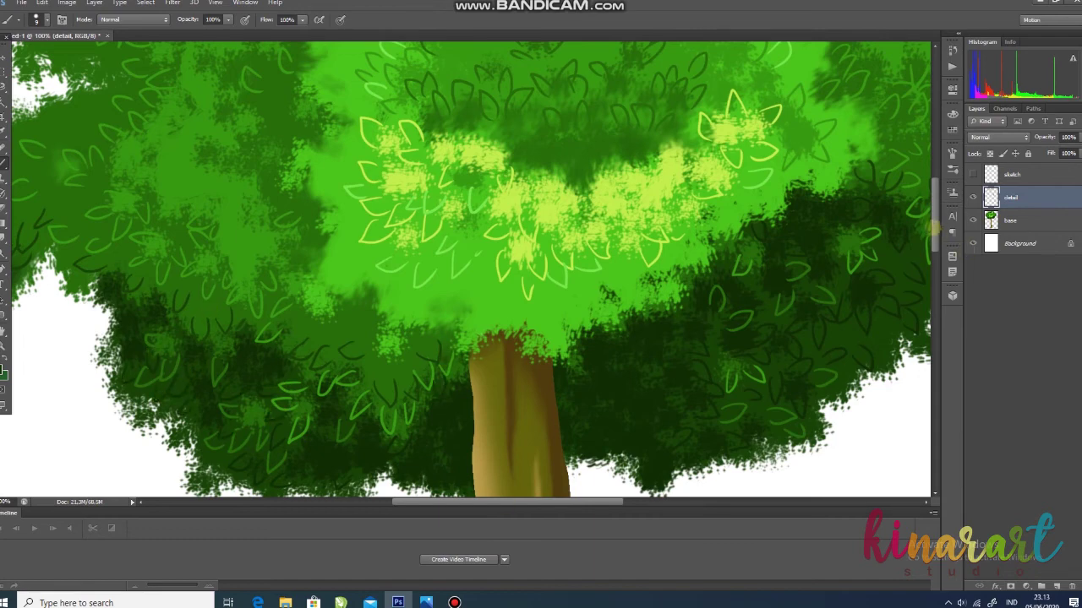
{"action": "scroll", "coordinate": [936, 228], "scroll_direction": "down", "scroll_amount": 3}
{"action": "scroll", "coordinate": [912, 243], "scroll_direction": "up", "scroll_amount": 2}
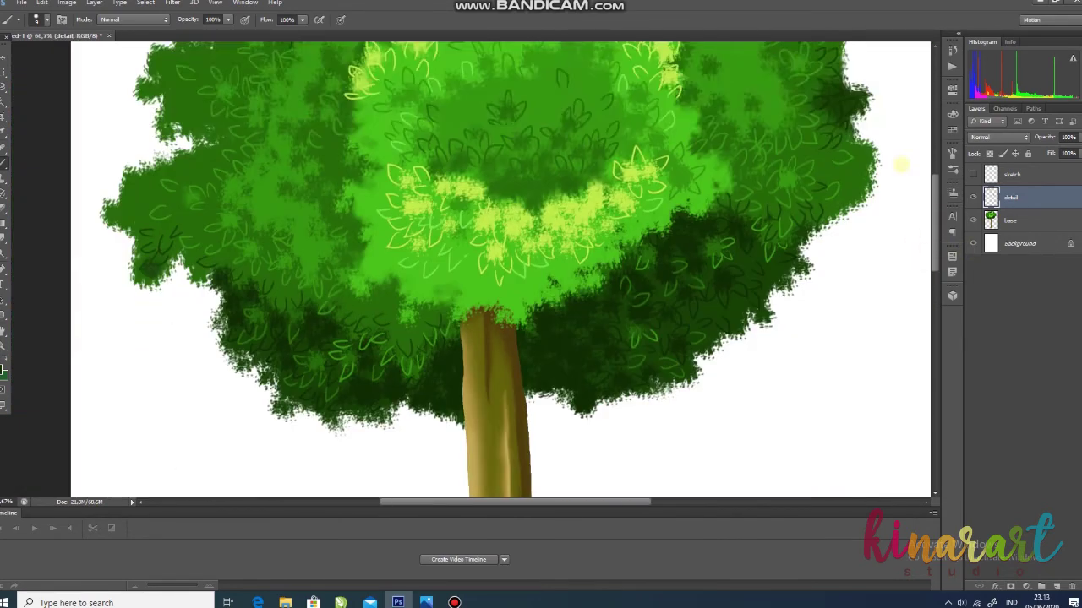
On the base layer, sample a colour from the trunk and paint along its upper left edge.
{"action": "scroll", "coordinate": [913, 242], "scroll_direction": "down", "scroll_amount": 2}
{"action": "key", "text": "ctrl+plus"}
{"action": "left_click", "coordinate": [1005, 219]}
{"action": "left_click", "coordinate": [48, 22]}
{"action": "left_click", "coordinate": [2, 369]}
{"action": "left_click", "coordinate": [474, 339]}
{"action": "left_click", "coordinate": [1057, 140]}
{"action": "left_click_drag", "start_coordinate": [465, 342], "coordinate": [464, 258]}
Choose a very dark brown and outline the upper right edge of the trunk on the detail layer.
{"action": "scroll", "coordinate": [465, 259], "scroll_direction": "down", "scroll_amount": 1}
{"action": "left_click", "coordinate": [2, 369]}
{"action": "left_click", "coordinate": [550, 330]}
{"action": "left_click", "coordinate": [905, 265]}
{"action": "left_click", "coordinate": [1057, 140]}
{"action": "left_click", "coordinate": [1016, 197]}
{"action": "left_click_drag", "start_coordinate": [541, 184], "coordinate": [560, 394]}
{"action": "left_click_drag", "start_coordinate": [934, 244], "coordinate": [935, 267]}
{"action": "left_click_drag", "start_coordinate": [555, 183], "coordinate": [563, 405]}
{"action": "left_click_drag", "start_coordinate": [934, 253], "coordinate": [934, 275]}
{"action": "left_click_drag", "start_coordinate": [564, 160], "coordinate": [574, 374]}
Continue the dark outline down the lower right edge of the trunk to the tip of the right root.
{"action": "left_click_drag", "start_coordinate": [935, 276], "coordinate": [935, 296]}
{"action": "left_click_drag", "start_coordinate": [565, 115], "coordinate": [592, 370]}
{"action": "left_click_drag", "start_coordinate": [934, 296], "coordinate": [934, 328]}
{"action": "left_click_drag", "start_coordinate": [589, 173], "coordinate": [613, 333]}
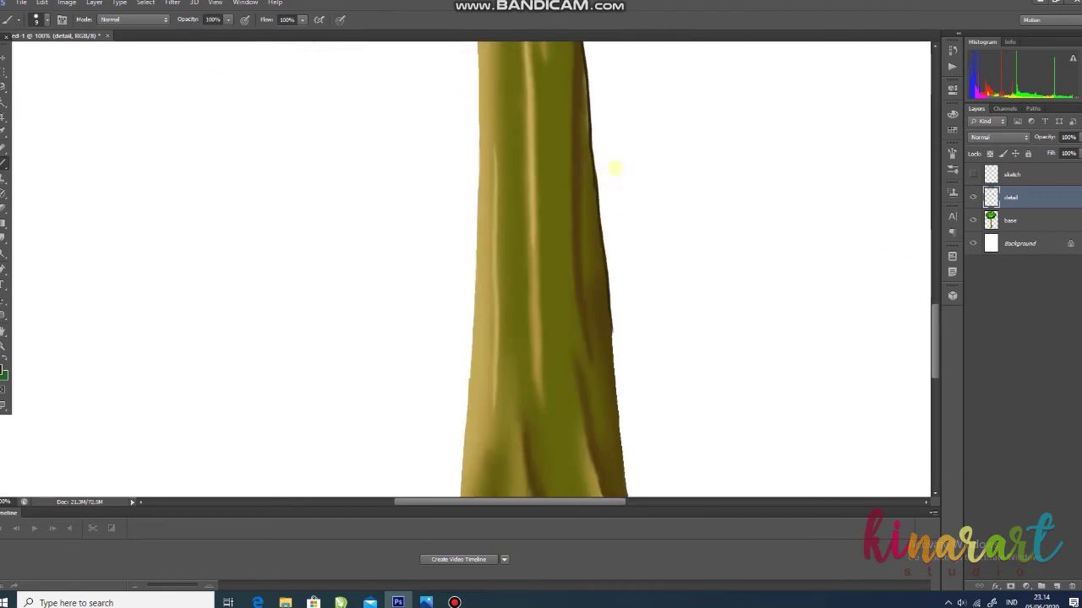
{"action": "scroll", "coordinate": [614, 169], "scroll_direction": "down", "scroll_amount": 4}
{"action": "left_click_drag", "start_coordinate": [609, 234], "coordinate": [632, 426]}
{"action": "scroll", "coordinate": [632, 310], "scroll_direction": "down", "scroll_amount": 2}
{"action": "left_click_drag", "start_coordinate": [614, 332], "coordinate": [642, 384]}
{"action": "left_click_drag", "start_coordinate": [750, 444], "coordinate": [779, 450]}
Draw dark bark creases on the right side of the trunk base and outline the underside of the right root.
{"action": "left_click_drag", "start_coordinate": [616, 334], "coordinate": [574, 143]}
{"action": "left_click_drag", "start_coordinate": [599, 216], "coordinate": [622, 330]}
{"action": "left_click_drag", "start_coordinate": [617, 284], "coordinate": [644, 382]}
{"action": "left_click_drag", "start_coordinate": [936, 348], "coordinate": [936, 357]}
{"action": "left_click_drag", "start_coordinate": [562, 380], "coordinate": [790, 391]}
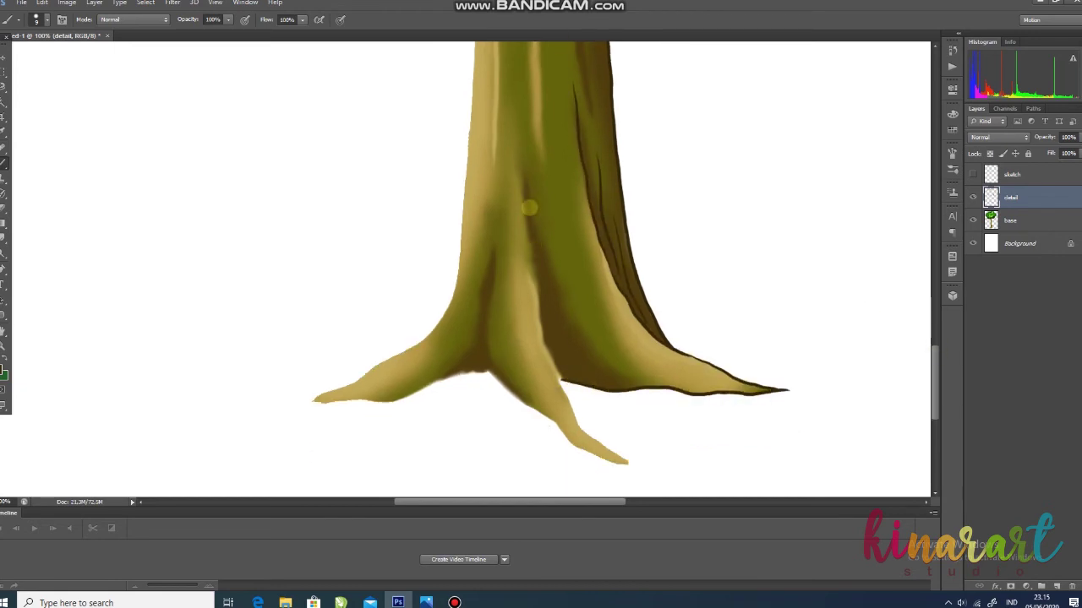
Outline both edges of the central root in dark brown and add crease lines up into the trunk.
{"action": "left_click_drag", "start_coordinate": [559, 382], "coordinate": [524, 134]}
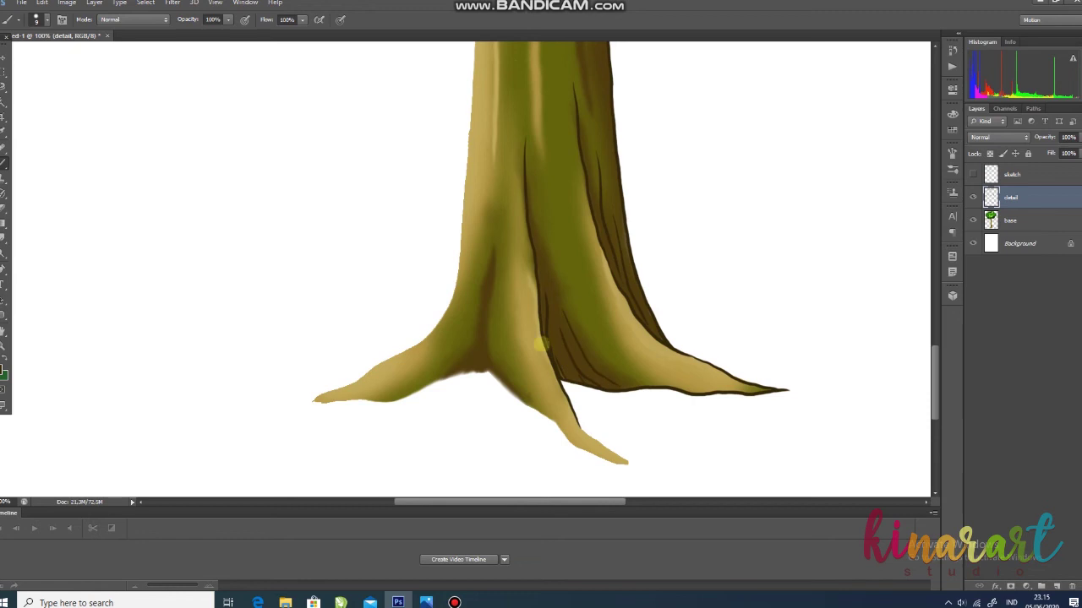
{"action": "left_click_drag", "start_coordinate": [487, 371], "coordinate": [605, 458]}
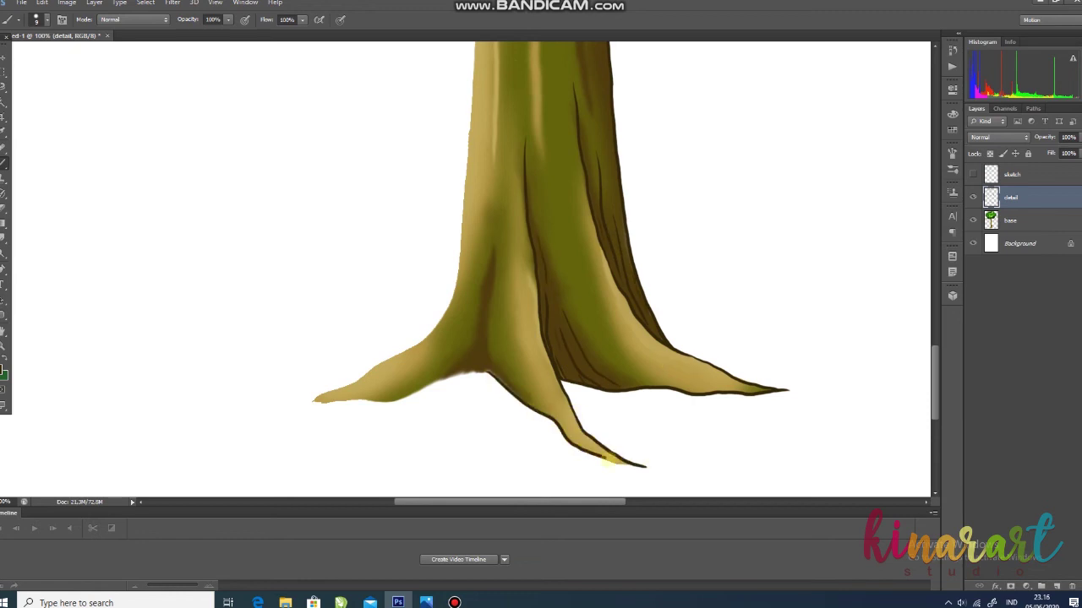
{"action": "left_click_drag", "start_coordinate": [496, 377], "coordinate": [491, 204]}
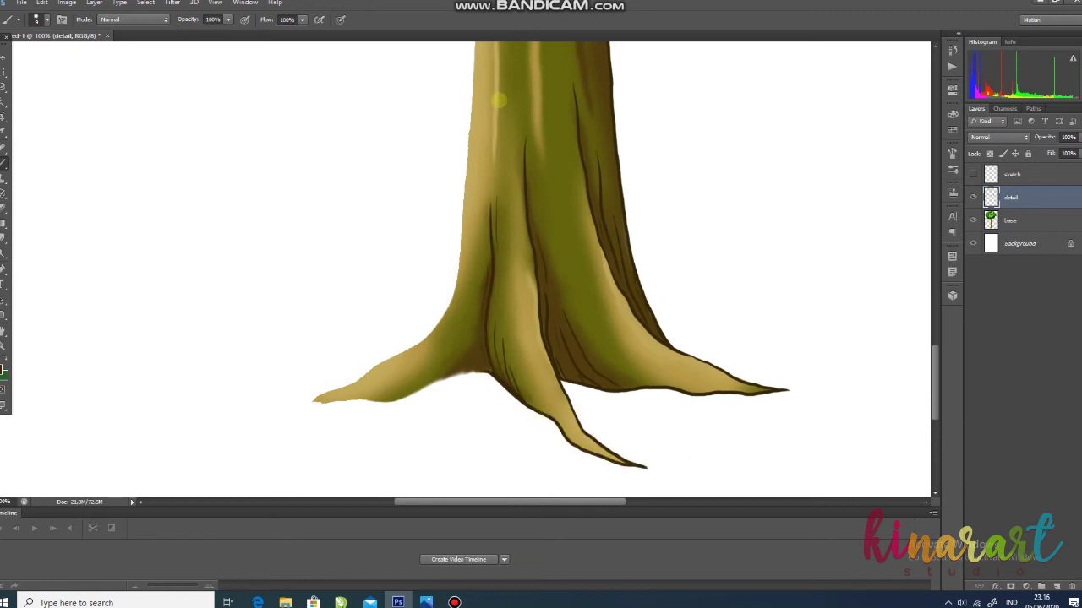
Outline the left root and the left edge of the trunk up to the foliage in dark brown.
{"action": "mouse_move", "coordinate": [470, 372]}
{"action": "left_mouse_down"}
{"action": "mouse_move", "coordinate": [392, 402]}
{"action": "mouse_move", "coordinate": [316, 403]}
{"action": "left_mouse_up"}
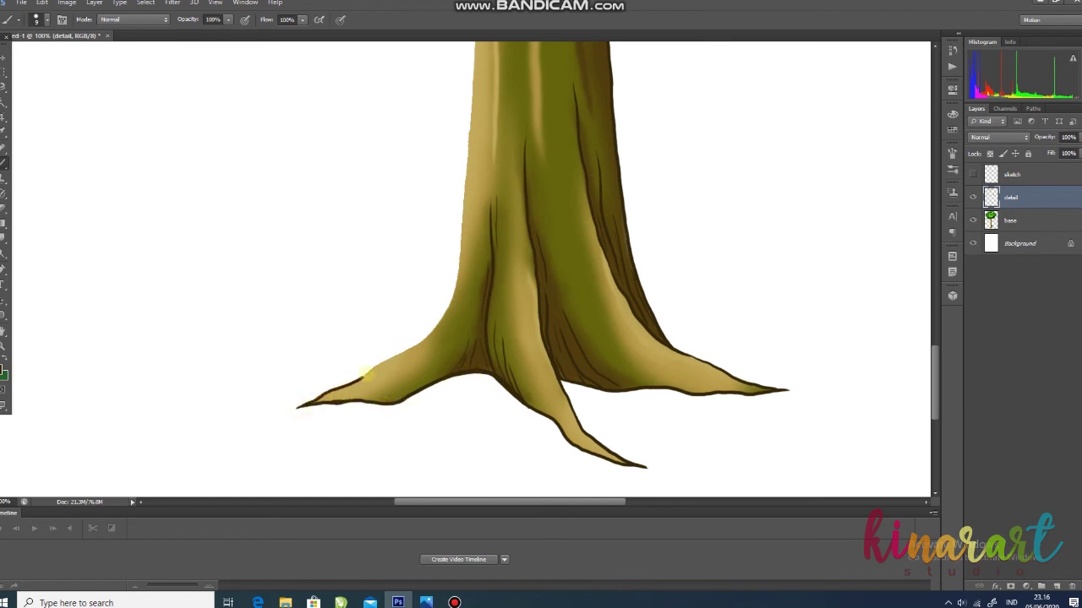
{"action": "scroll", "coordinate": [427, 334], "scroll_direction": "up", "scroll_amount": 3}
{"action": "scroll", "coordinate": [469, 336], "scroll_direction": "up", "scroll_amount": 3}
{"action": "scroll", "coordinate": [470, 336], "scroll_direction": "up", "scroll_amount": 3}
{"action": "scroll", "coordinate": [478, 399], "scroll_direction": "up", "scroll_amount": 3}
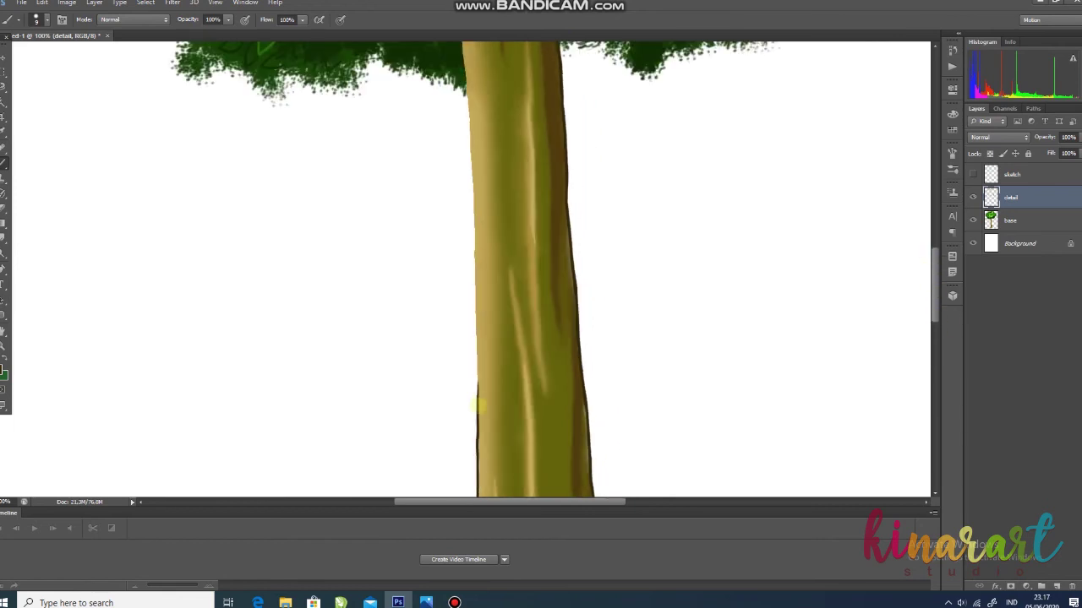
{"action": "left_click_drag", "start_coordinate": [934, 276], "coordinate": [933, 250]}
{"action": "left_click_drag", "start_coordinate": [476, 391], "coordinate": [463, 86]}
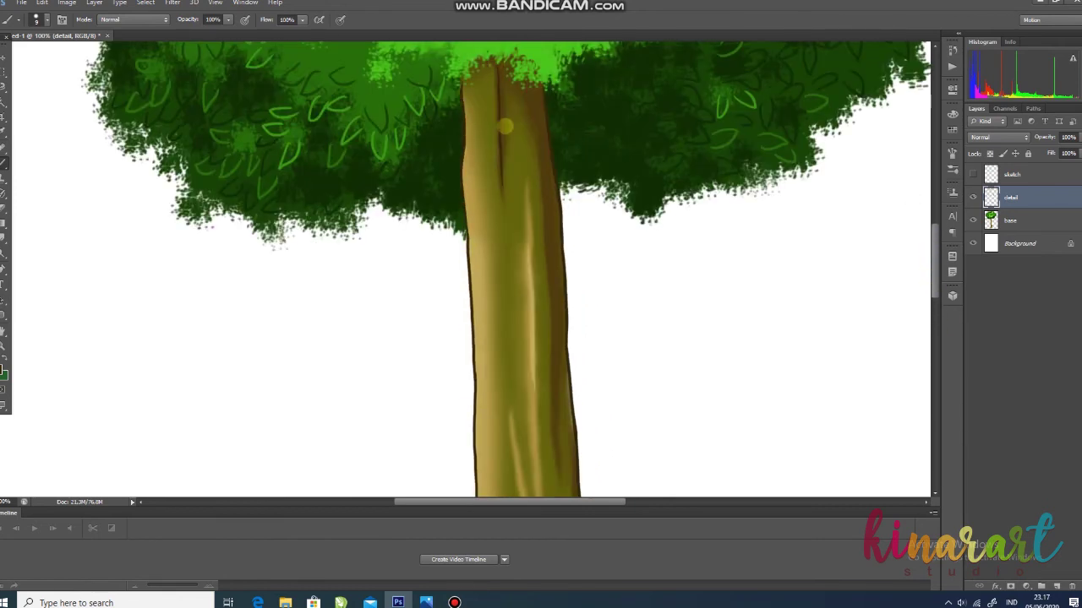
Draw thin dark bark lines along the length of the trunk.
{"action": "scroll", "coordinate": [575, 126], "scroll_direction": "down", "scroll_amount": 9}
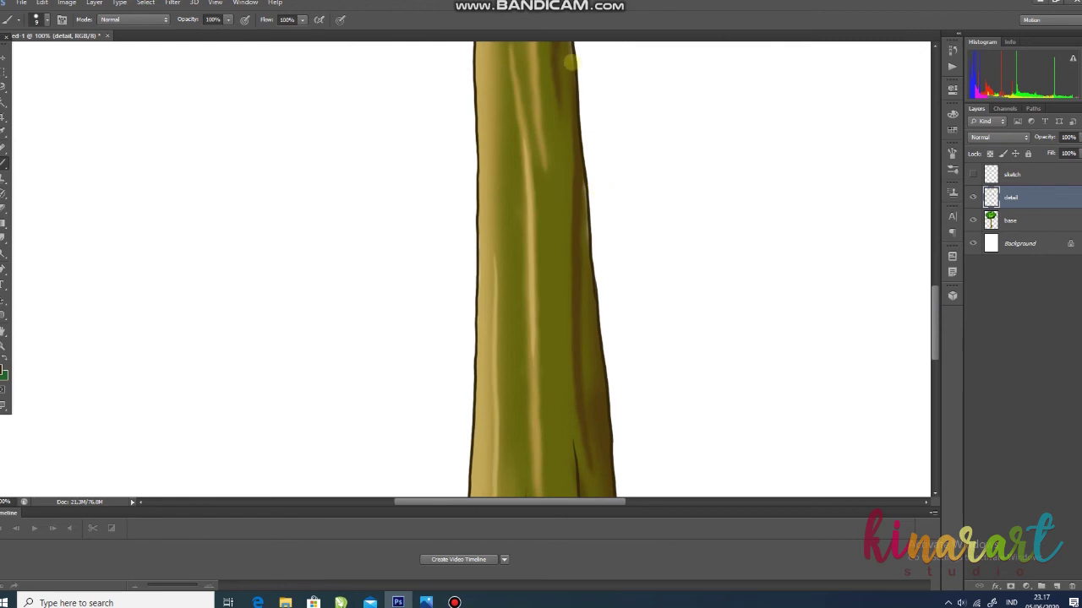
{"action": "scroll", "coordinate": [583, 211], "scroll_direction": "down", "scroll_amount": 5}
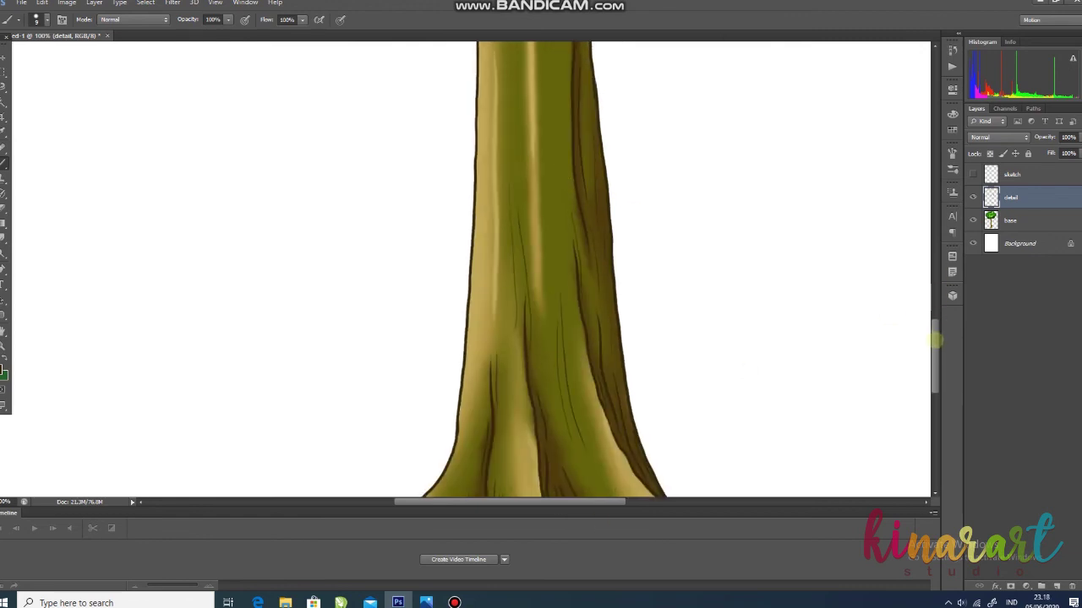
{"action": "scroll", "coordinate": [935, 343], "scroll_direction": "down", "scroll_amount": 2}
{"action": "left_click_drag", "start_coordinate": [935, 374], "coordinate": [935, 260]}
{"action": "left_click_drag", "start_coordinate": [511, 290], "coordinate": [511, 431]}
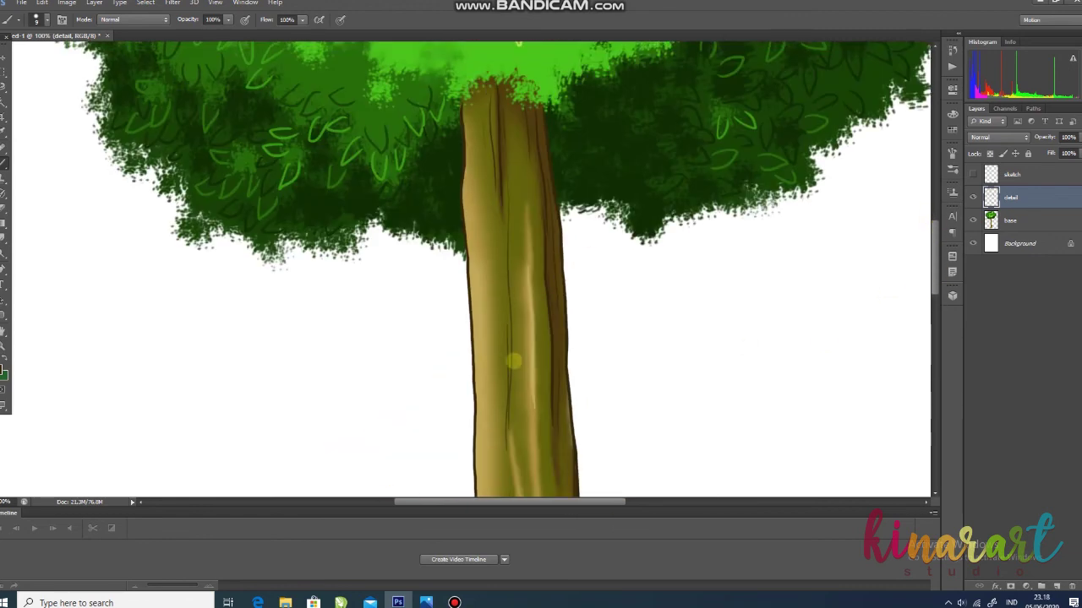
Choose pale yellow #ecda9b and draw thin highlight lines along the lit left side of the trunk.
{"action": "left_click_drag", "start_coordinate": [935, 262], "coordinate": [935, 349]}
{"action": "left_click", "coordinate": [2, 369]}
{"action": "left_click", "coordinate": [834, 158]}
{"action": "left_click", "coordinate": [1057, 141]}
{"action": "left_click_drag", "start_coordinate": [485, 128], "coordinate": [474, 428]}
{"action": "left_click_drag", "start_coordinate": [936, 347], "coordinate": [935, 316]}
{"action": "left_click_drag", "start_coordinate": [489, 310], "coordinate": [482, 119]}
{"action": "left_click_drag", "start_coordinate": [935, 315], "coordinate": [935, 285]}
{"action": "mouse_move", "coordinate": [479, 205]}
{"action": "left_mouse_down"}
{"action": "mouse_move", "coordinate": [479, 91]}
{"action": "mouse_move", "coordinate": [531, 186]}
{"action": "left_mouse_up"}
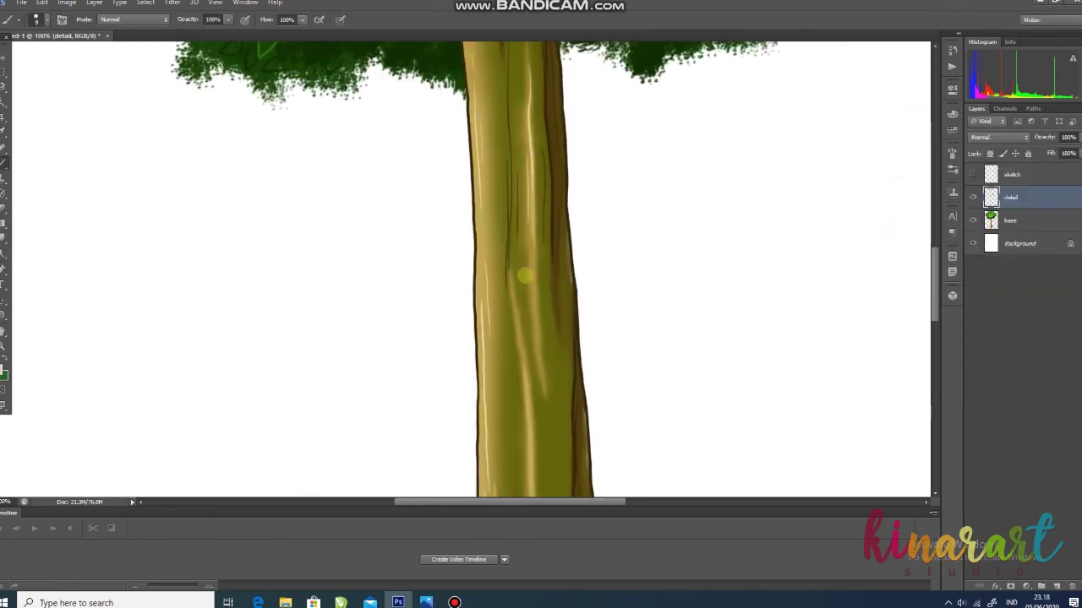
Draw pale yellow highlight lines down the centre of the trunk.
{"action": "left_click_drag", "start_coordinate": [525, 276], "coordinate": [529, 362]}
{"action": "left_click_drag", "start_coordinate": [936, 274], "coordinate": [936, 305]}
{"action": "left_click_drag", "start_coordinate": [514, 91], "coordinate": [532, 376]}
Choose a darker shade sampled from the trunk and draw thin bark lines along the middle of the trunk.
{"action": "left_click_drag", "start_coordinate": [935, 321], "coordinate": [936, 363]}
{"action": "left_click", "coordinate": [3, 367]}
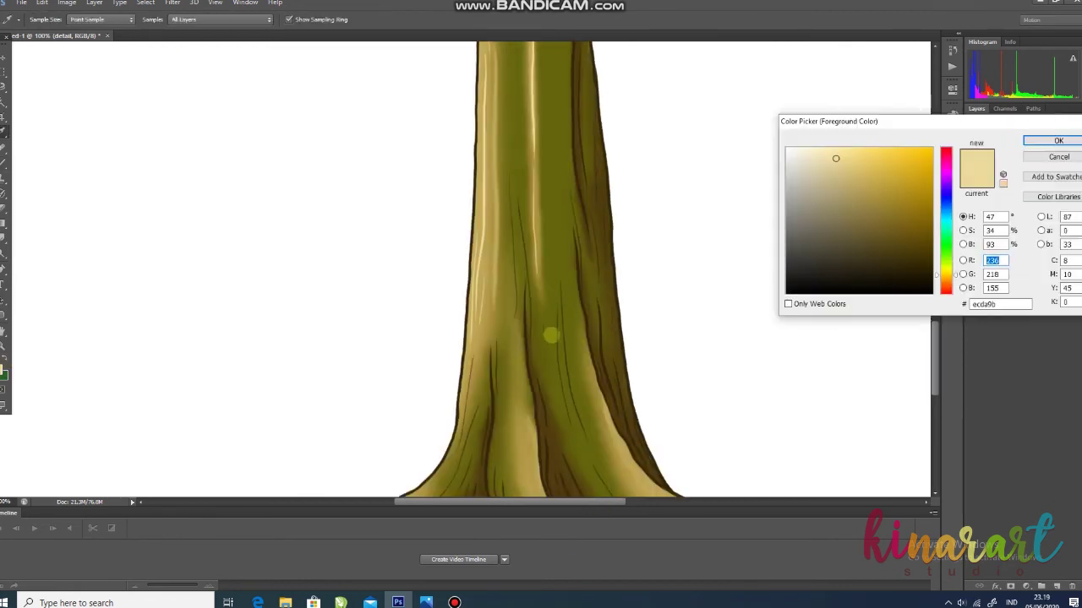
{"action": "left_click", "coordinate": [553, 432]}
{"action": "left_click", "coordinate": [919, 248]}
{"action": "left_click", "coordinate": [1055, 141]}
{"action": "left_click_drag", "start_coordinate": [551, 277], "coordinate": [541, 16]}
{"action": "left_click_drag", "start_coordinate": [936, 355], "coordinate": [935, 314]}
{"action": "left_click_drag", "start_coordinate": [543, 345], "coordinate": [517, 14]}
{"action": "scroll", "coordinate": [515, 68], "scroll_direction": "up", "scroll_amount": 3}
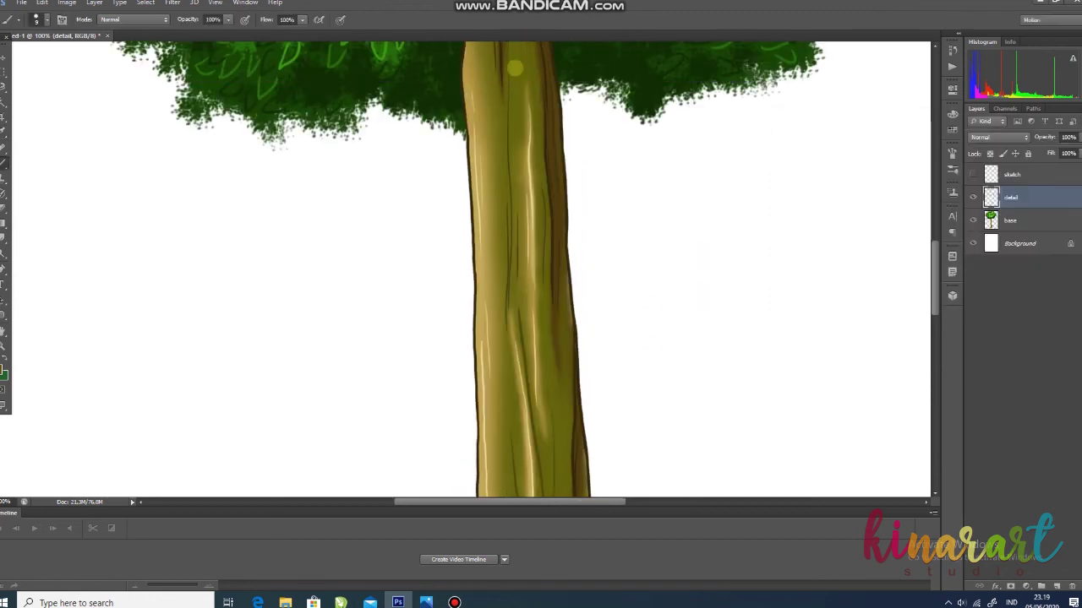
{"action": "scroll", "coordinate": [538, 255], "scroll_direction": "down", "scroll_amount": 5}
{"action": "scroll", "coordinate": [574, 285], "scroll_direction": "up", "scroll_amount": 5}
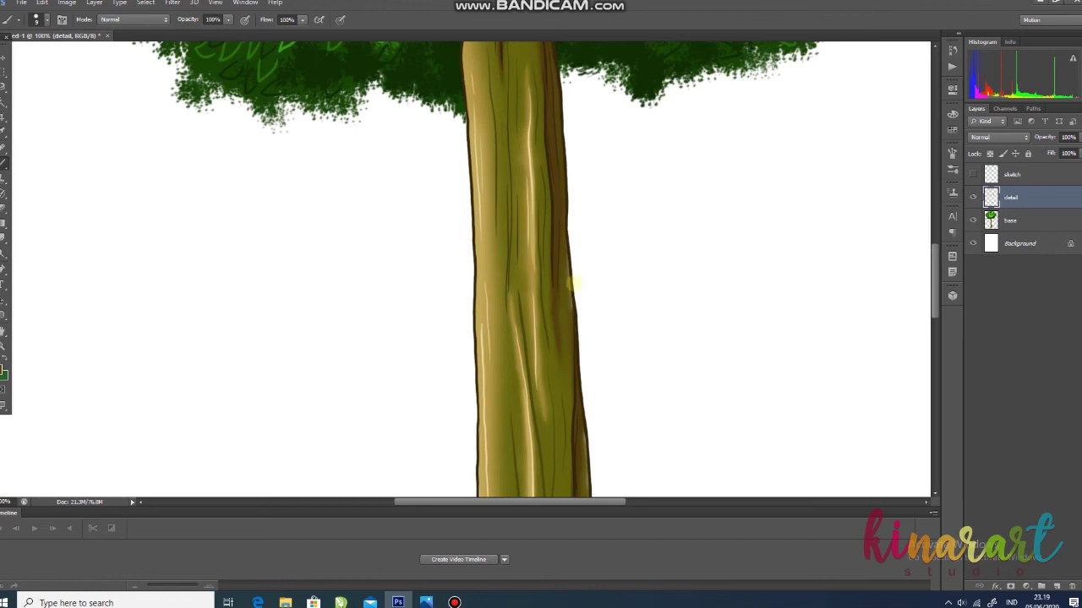
Fit the whole tree in view and toggle the Background layer's visibility to check the painting.
{"action": "key", "text": "ctrl+0"}
{"action": "left_click", "coordinate": [972, 244]}
{"action": "left_click", "coordinate": [972, 243]}
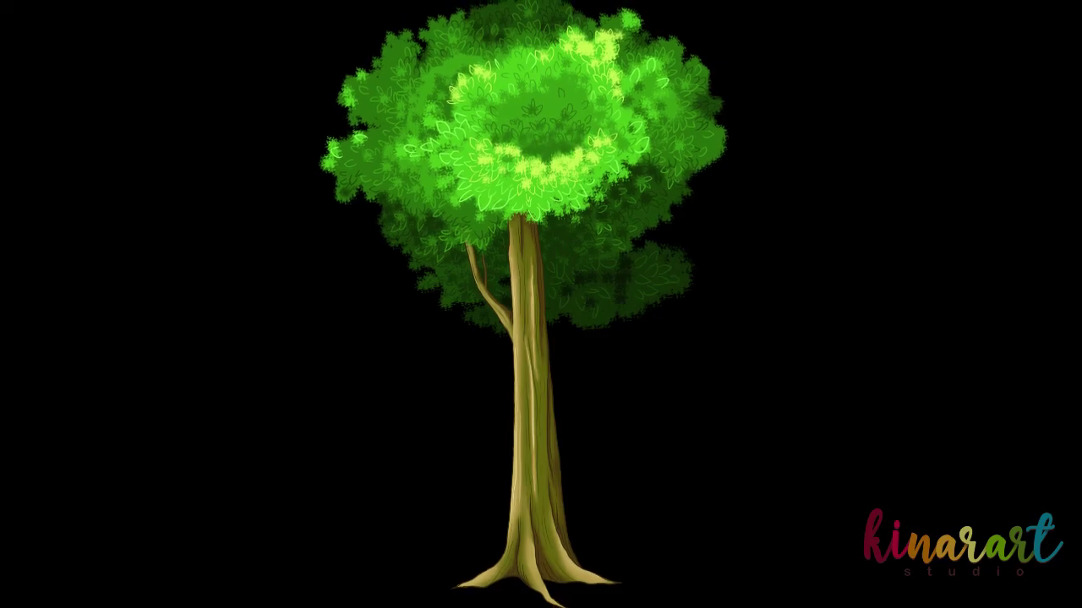